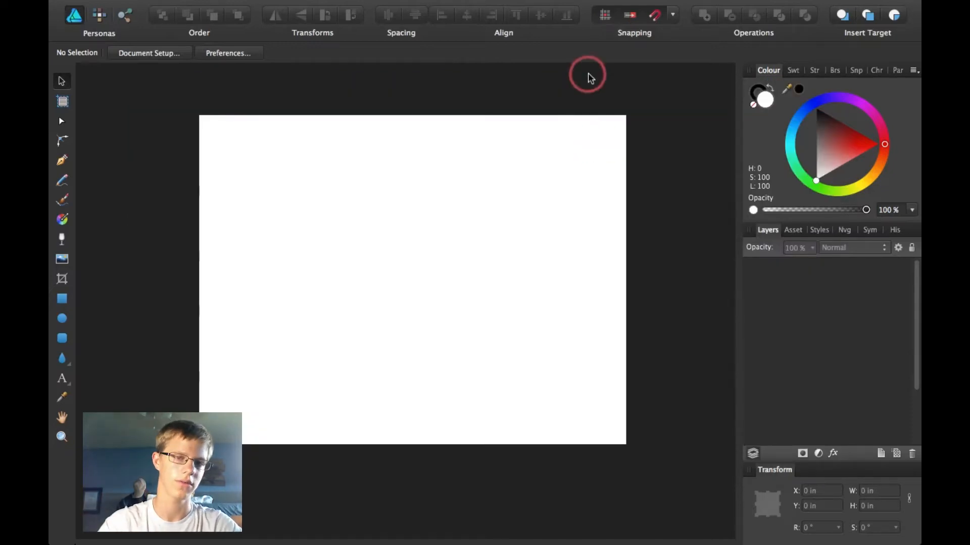
# Draw a rectangle about 6.65 × 3.12 in near the page's upper edge and fill it with muted red (H 0, S 35, L 50).
pyautogui.click(62, 301)
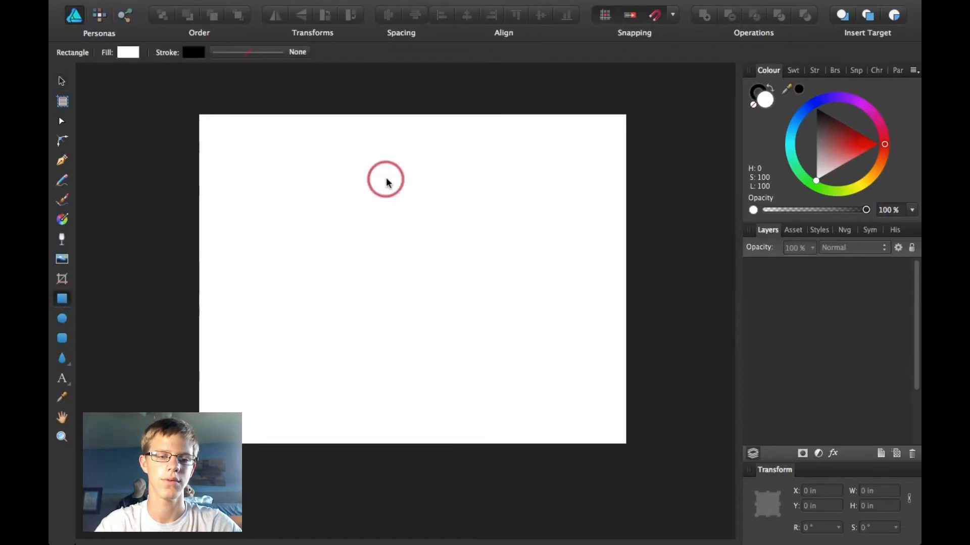
pyautogui.moveTo(270, 135)
pyautogui.mouseDown()
pyautogui.moveTo(599, 219)
pyautogui.moveTo(510, 256)
pyautogui.moveTo(529, 255)
pyautogui.mouseUp()
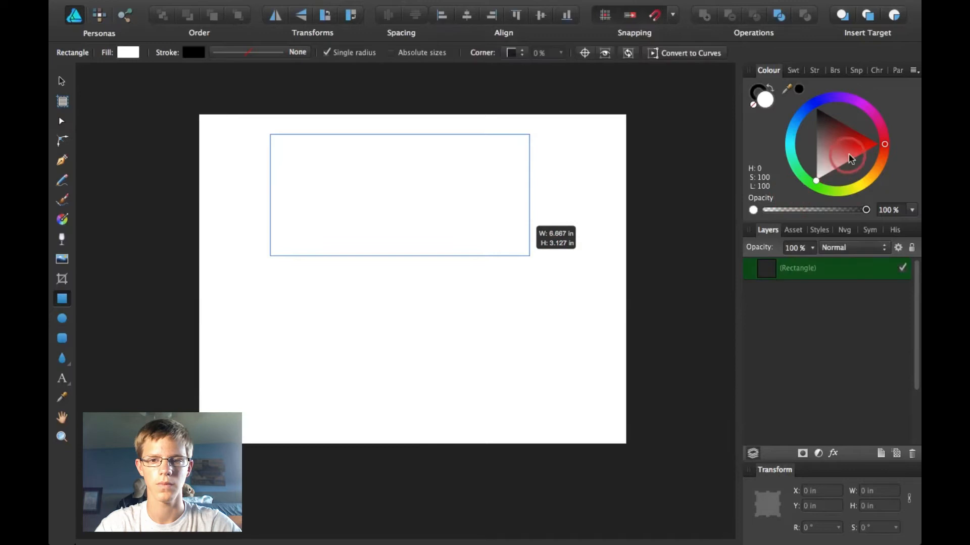
pyautogui.click(838, 143)
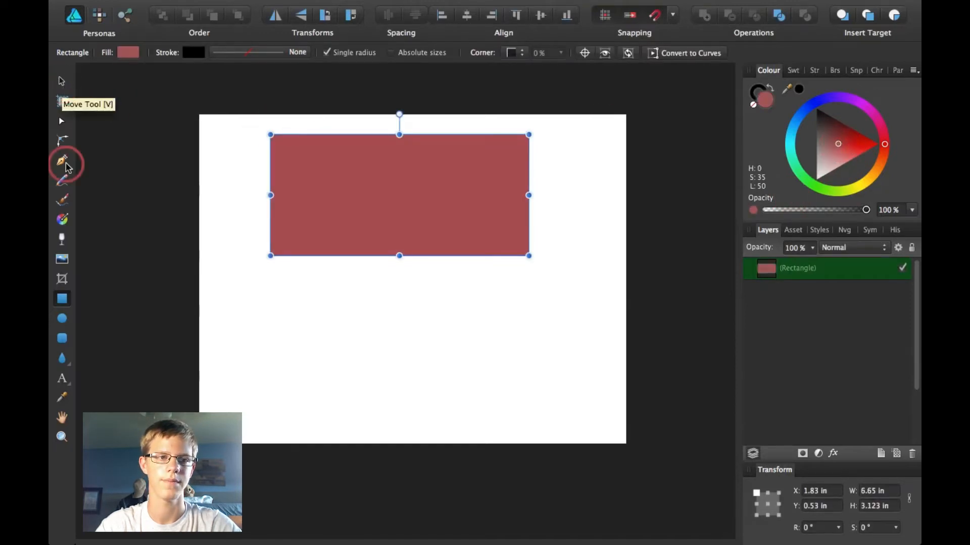
# Apply a near-vertical linear gradient to the rectangle, running from darker red below to lighter pink at its upper edge.
pyautogui.click(62, 219)
pyautogui.moveTo(376, 265); pyautogui.dragTo(383, 147)
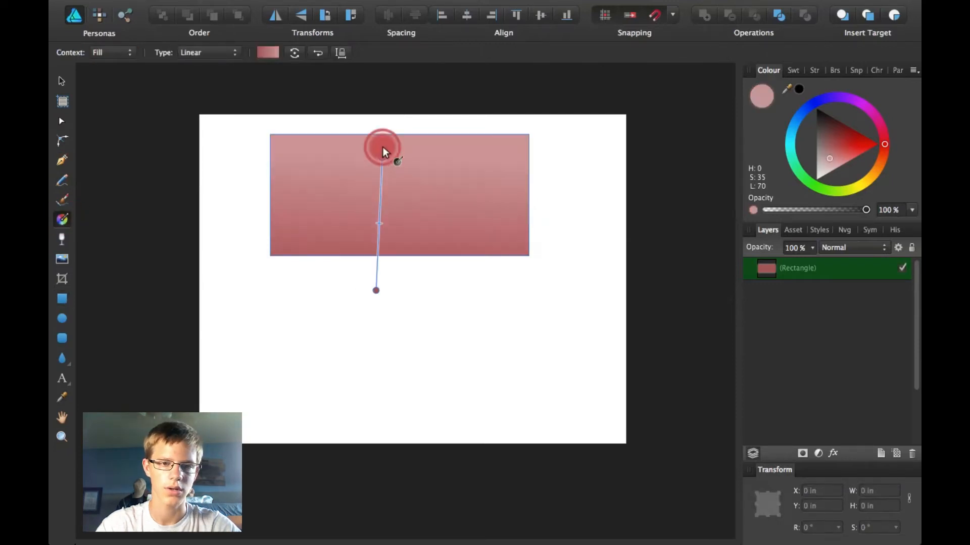
pyautogui.click(63, 81)
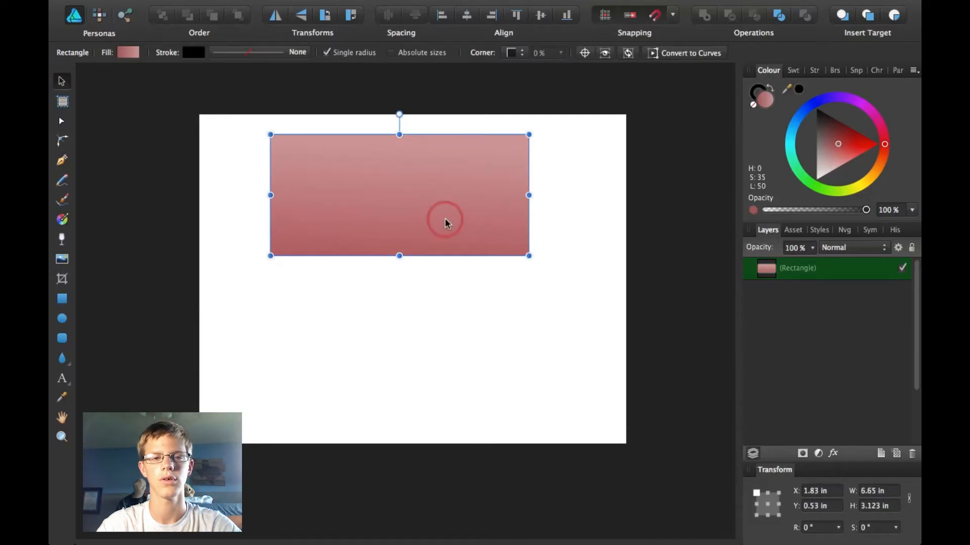
# Duplicate the gradient rectangle, flip the copy vertically and place it aligned below the original with a gap of about 0.15 in.
pyautogui.press('super+c')
pyautogui.press('super+v')
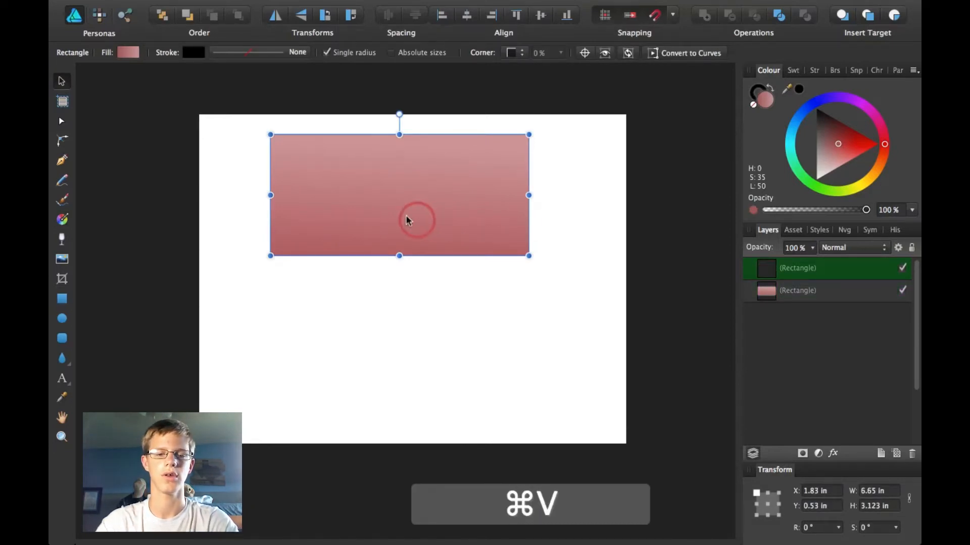
pyautogui.click(300, 16)
pyautogui.moveTo(350, 220); pyautogui.dragTo(388, 306)
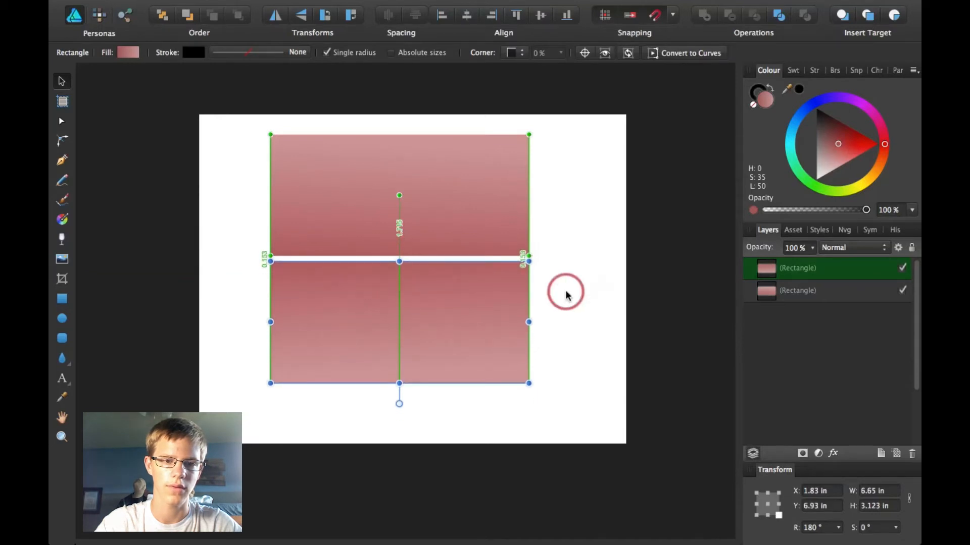
pyautogui.click(644, 364)
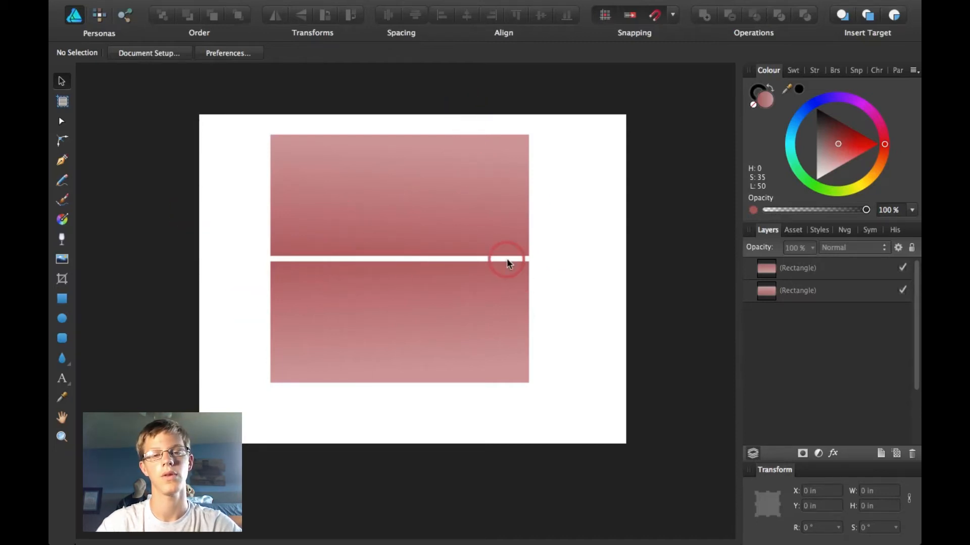
# Convert the upper rectangle to curves, add nodes on its right and lower edges, and pull the corner inward to form a rectangular notch.
pyautogui.click(498, 215)
pyautogui.press('a')
pyautogui.click(664, 53)
pyautogui.click(527, 180)
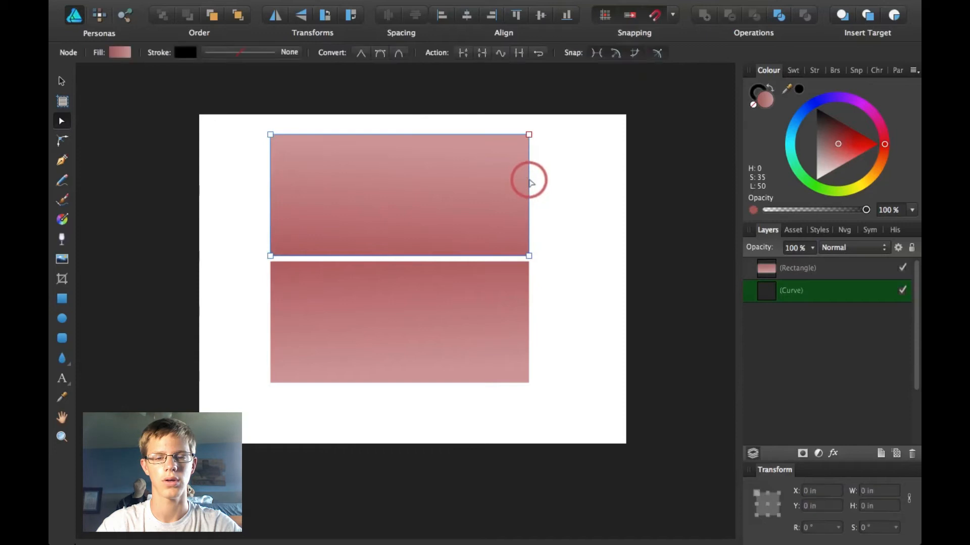
pyautogui.click(529, 181)
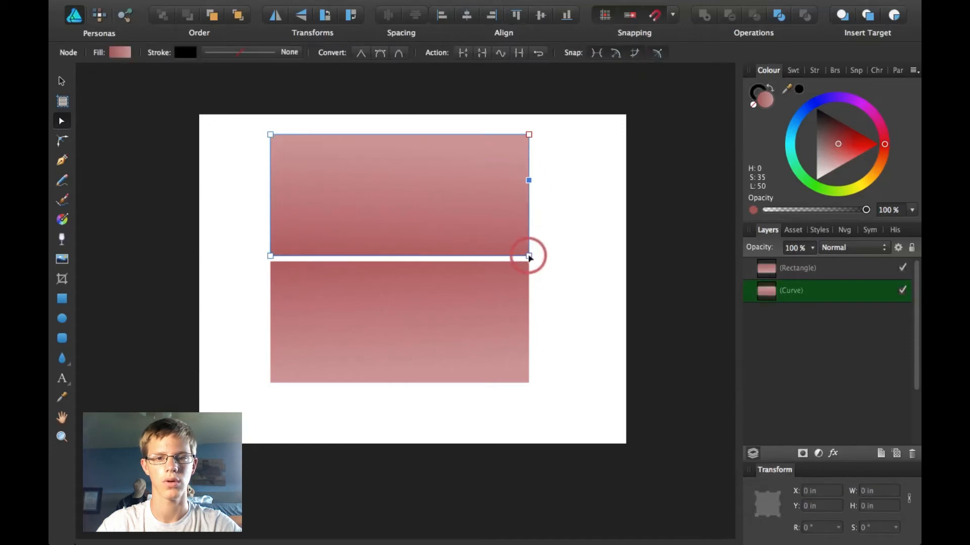
pyautogui.moveTo(495, 257); pyautogui.dragTo(446, 256)
pyautogui.moveTo(491, 216); pyautogui.dragTo(447, 181)
# Convert the lower rectangle to curves and cut a similar upper-right notch, with its inner corner at about X 6.3 in, Y 5.27 in.
pyautogui.click(513, 292)
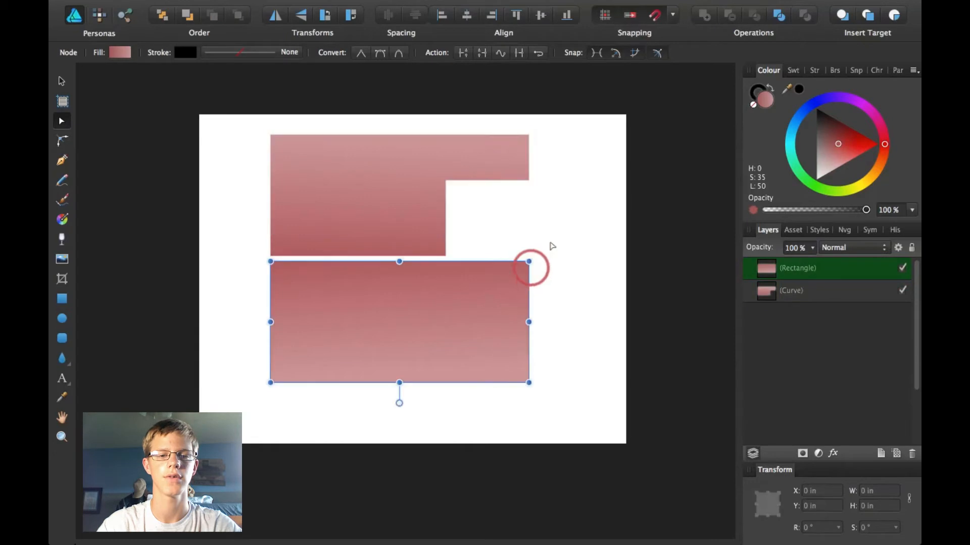
pyautogui.click(684, 61)
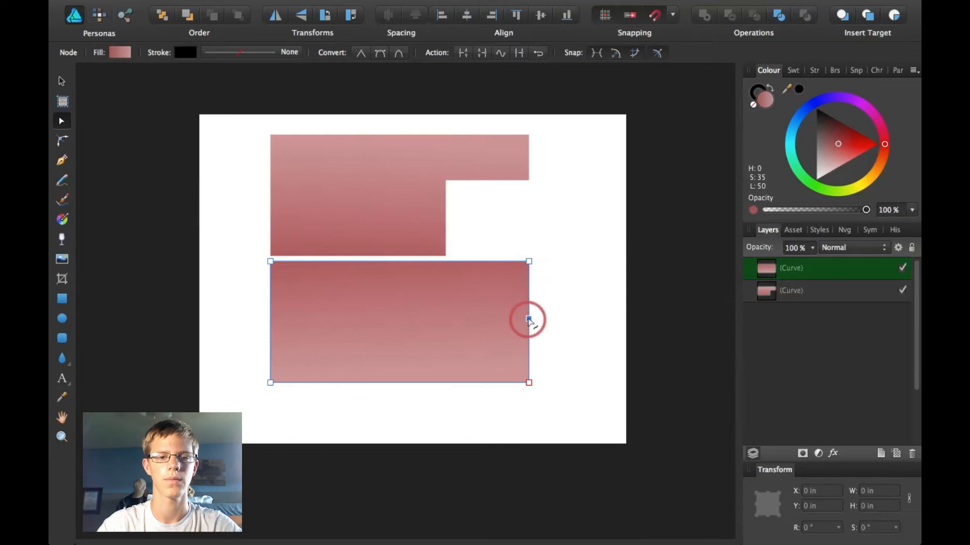
pyautogui.click(447, 262)
pyautogui.click(444, 262)
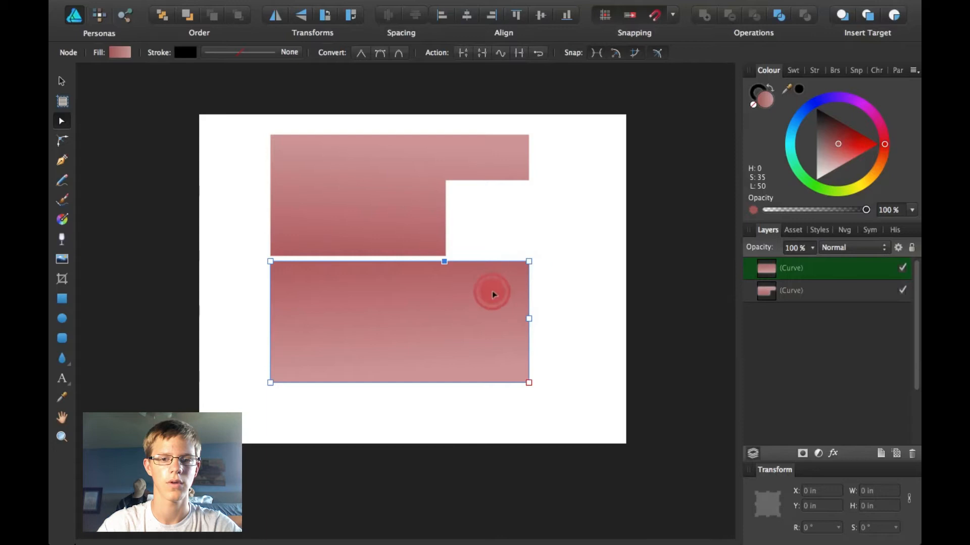
pyautogui.moveTo(468, 313); pyautogui.dragTo(444, 319)
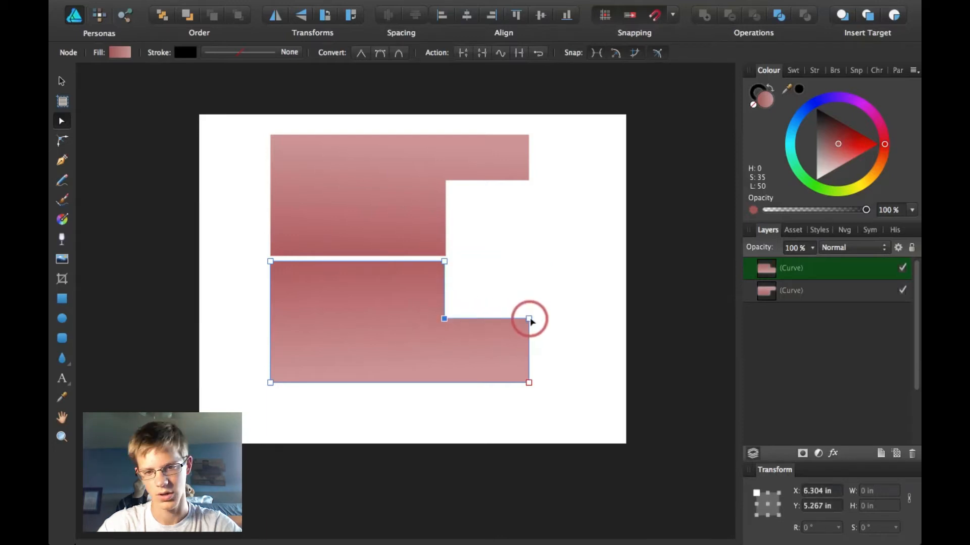
pyautogui.click(576, 347)
# Delete both notched shapes so the page is empty.
pyautogui.scroll(-4, 576, 347)
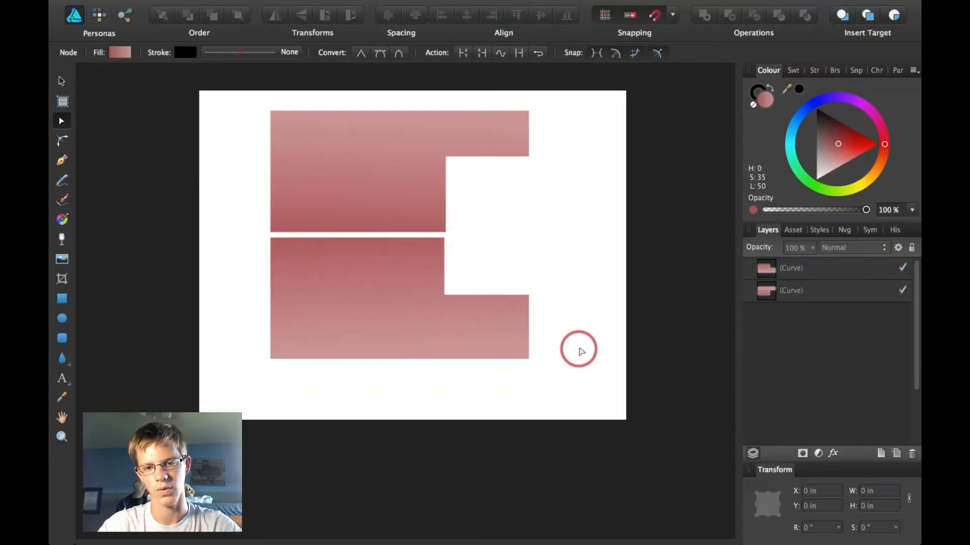
pyautogui.scroll(3, 578, 347)
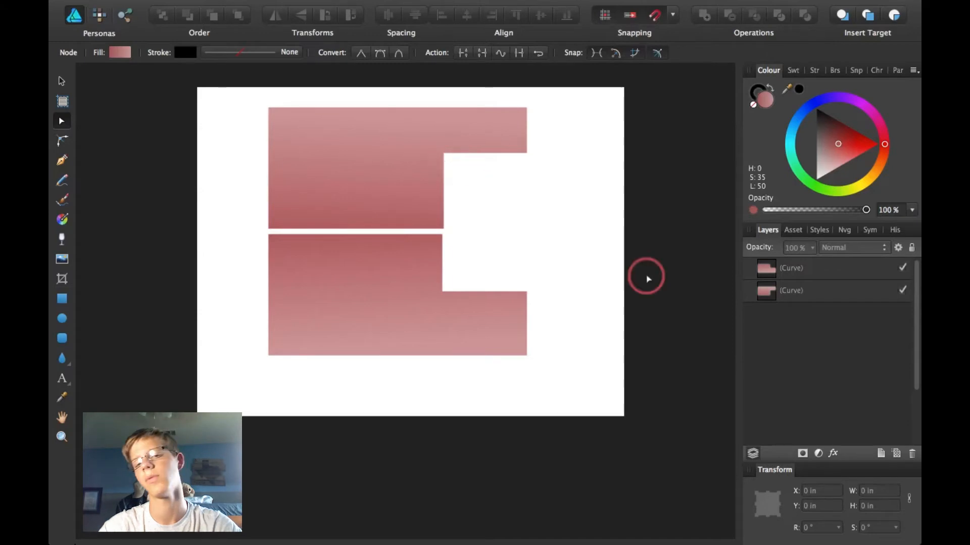
pyautogui.keyDown('super'); pyautogui.click(823, 294); pyautogui.keyUp('super')
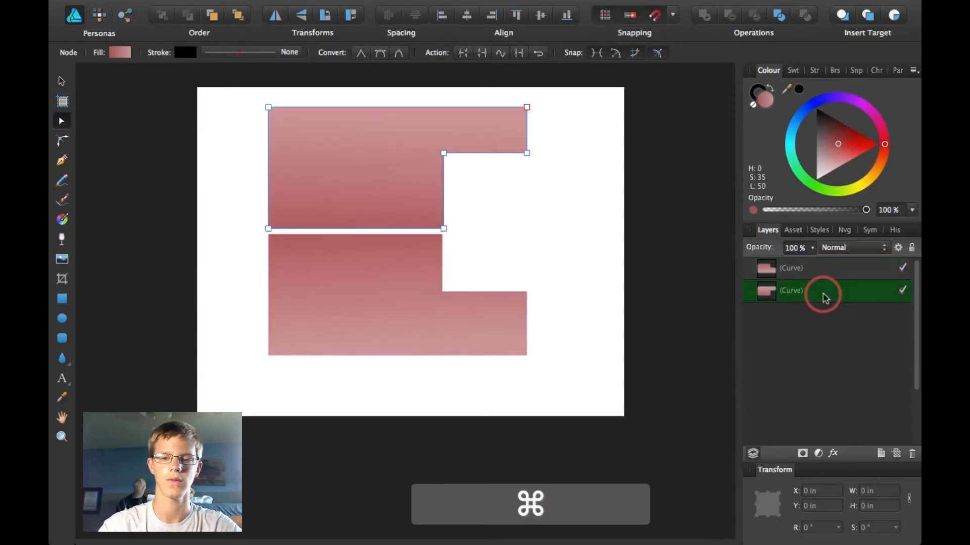
pyautogui.press('BackSpace')
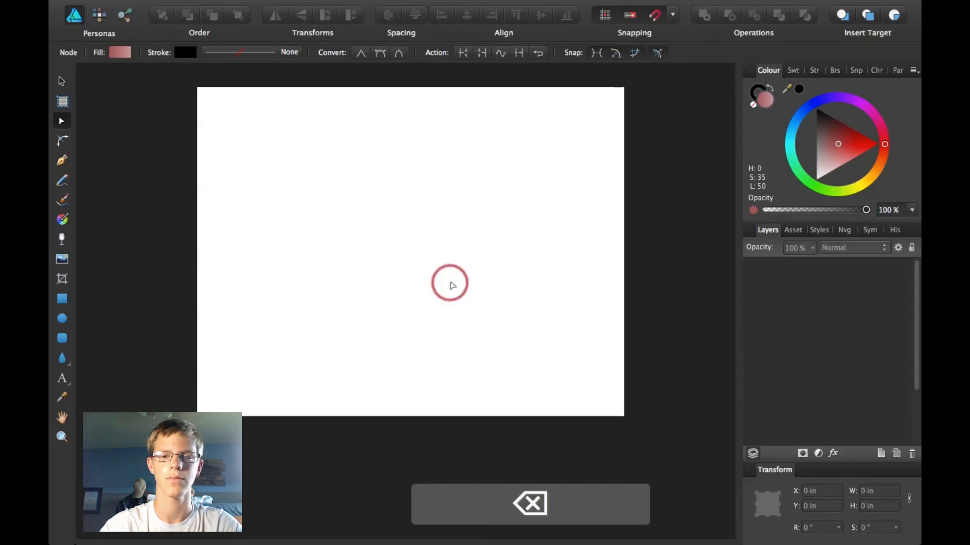
# Draw an 11 × 4.25 in gradient rectangle covering the lower half of the page.
pyautogui.scroll(3, 452, 285)
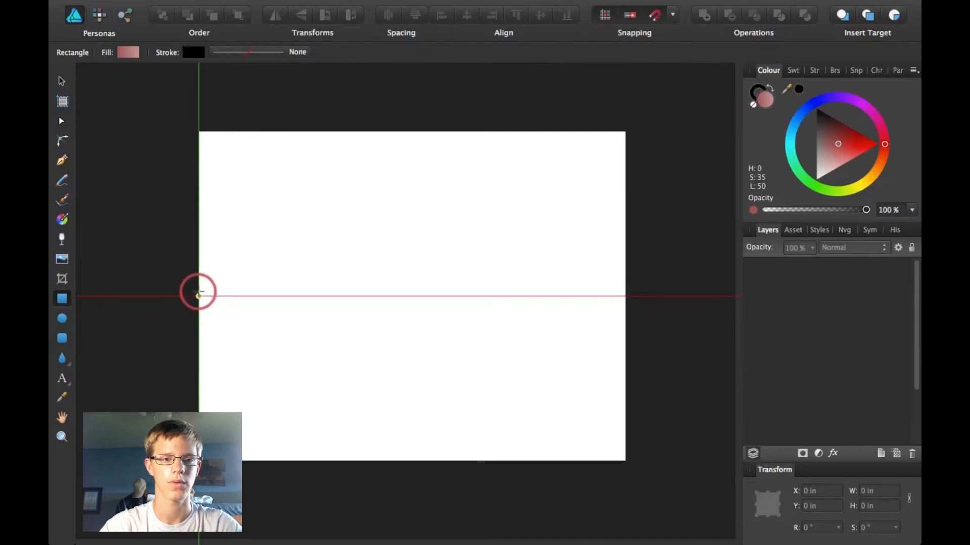
pyautogui.moveTo(198, 295); pyautogui.dragTo(626, 460)
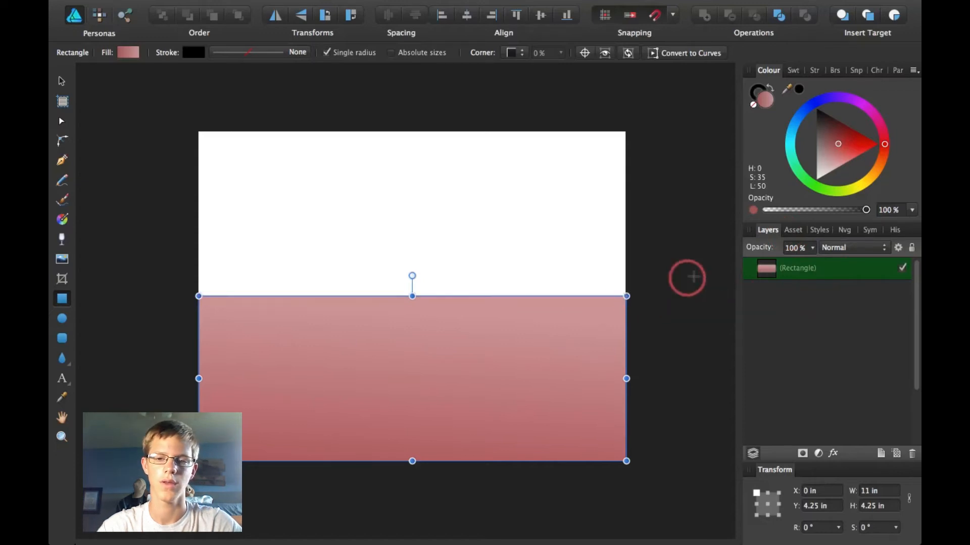
# Show the Symbols panel and check its entry in the list of available studio panels.
pyautogui.click(869, 230)
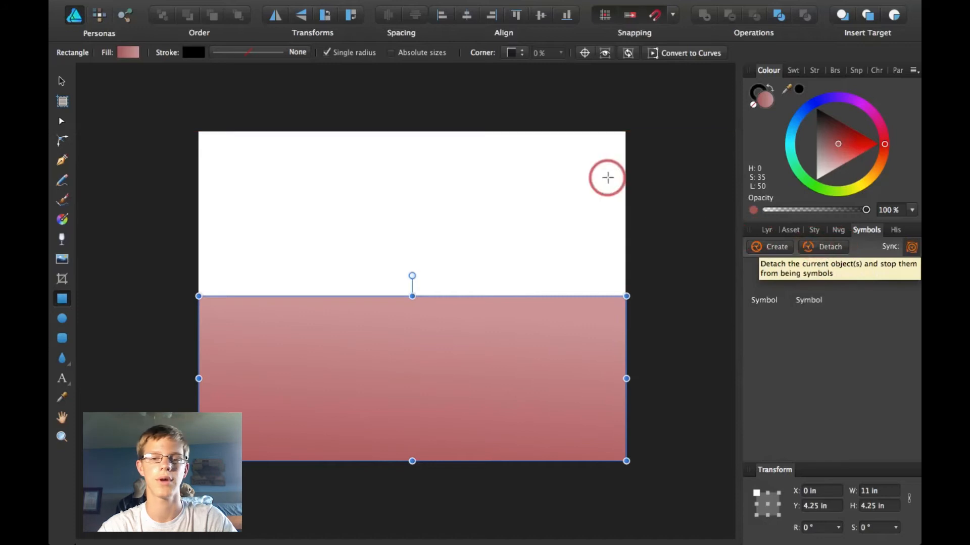
pyautogui.moveTo(426, 4)
pyautogui.click(362, 6)
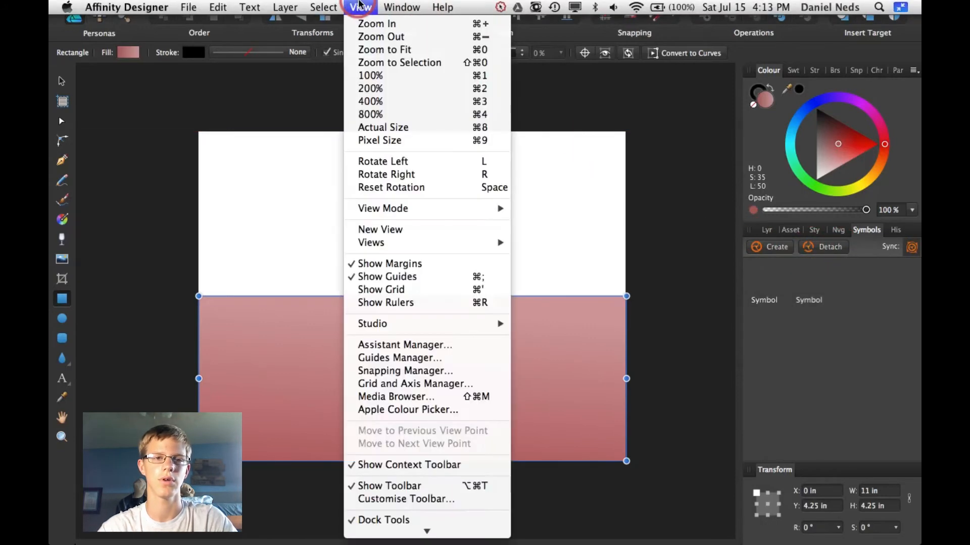
pyautogui.moveTo(409, 323)
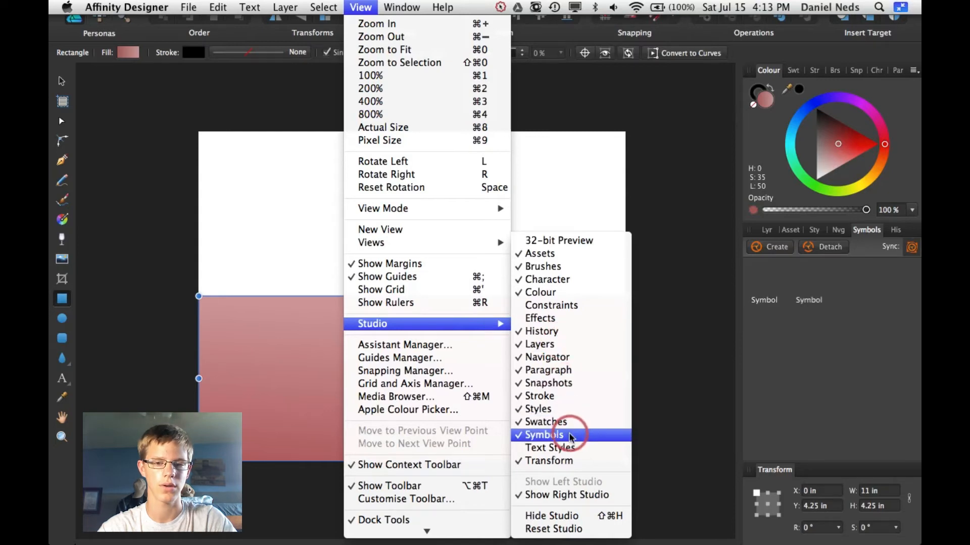
pyautogui.click(658, 188)
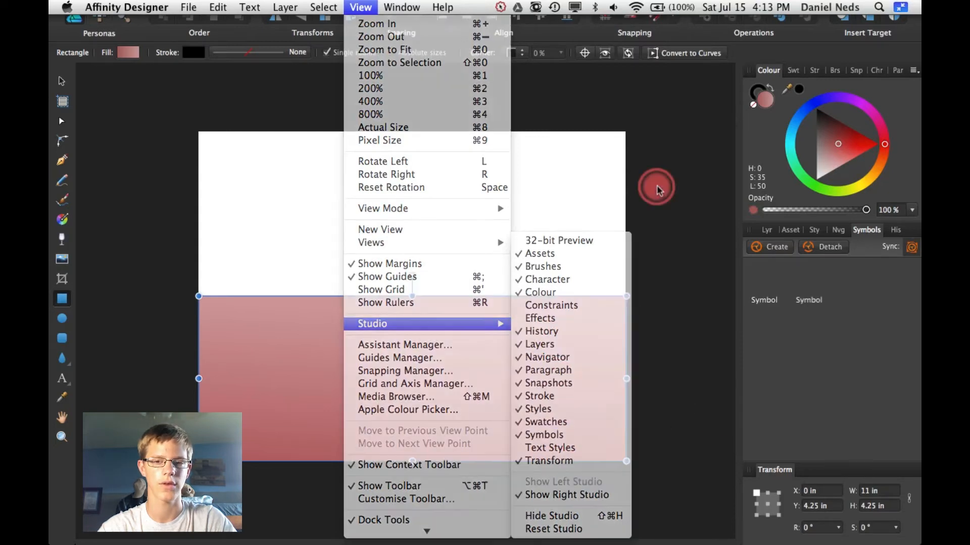
# Detach the Symbols panel, try docking it above the layer list, and return it to the group containing Layers.
pyautogui.moveTo(866, 231); pyautogui.dragTo(601, 158)
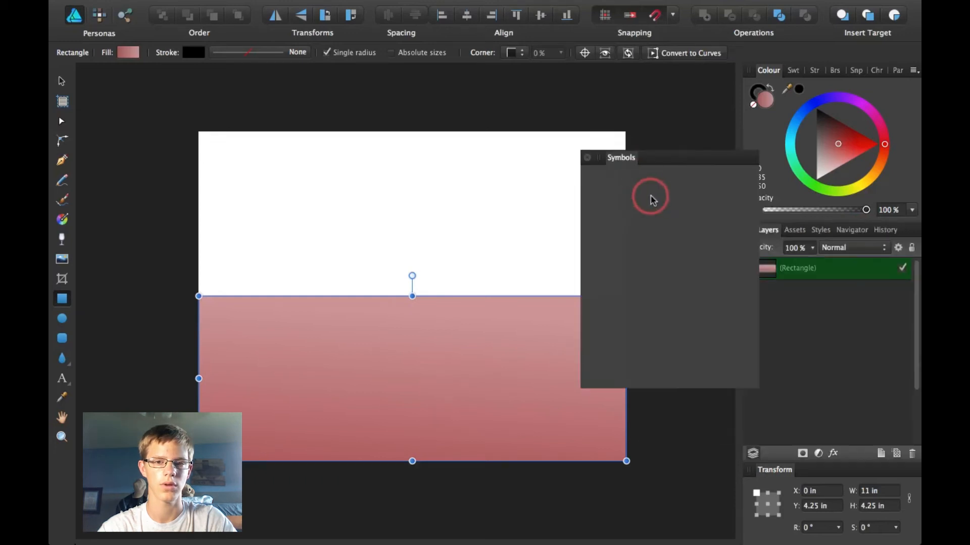
pyautogui.moveTo(599, 161); pyautogui.dragTo(859, 262)
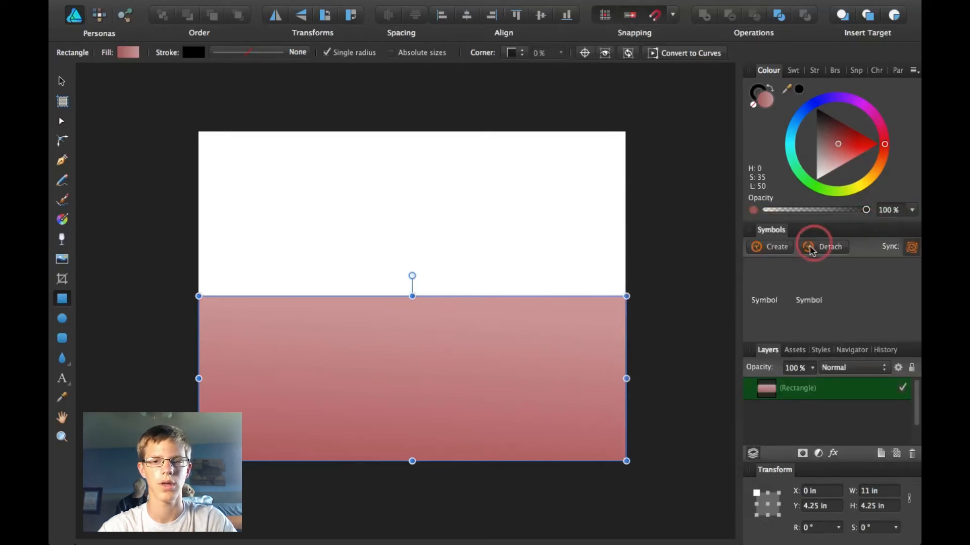
pyautogui.moveTo(767, 228); pyautogui.dragTo(871, 241)
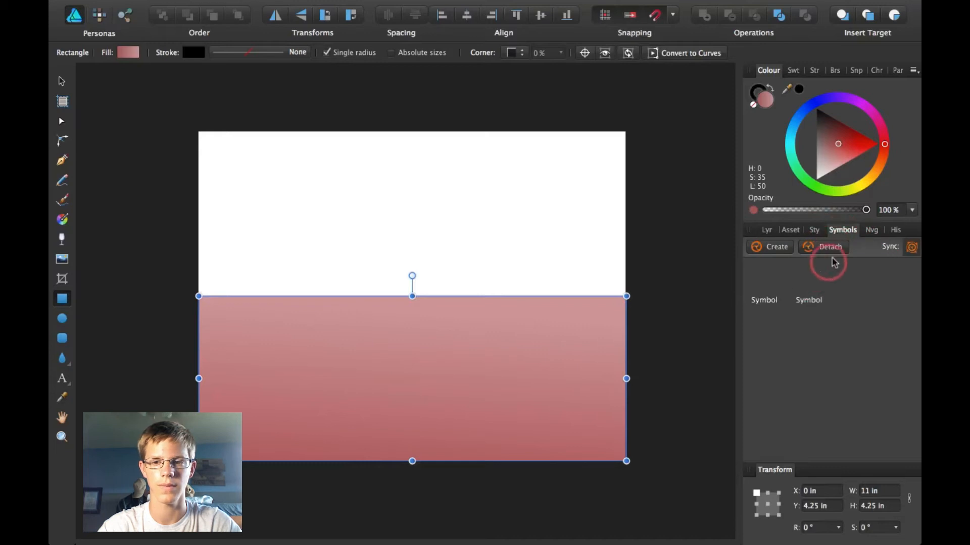
# Create a symbol from the half-page gradient rectangle.
pyautogui.click(776, 253)
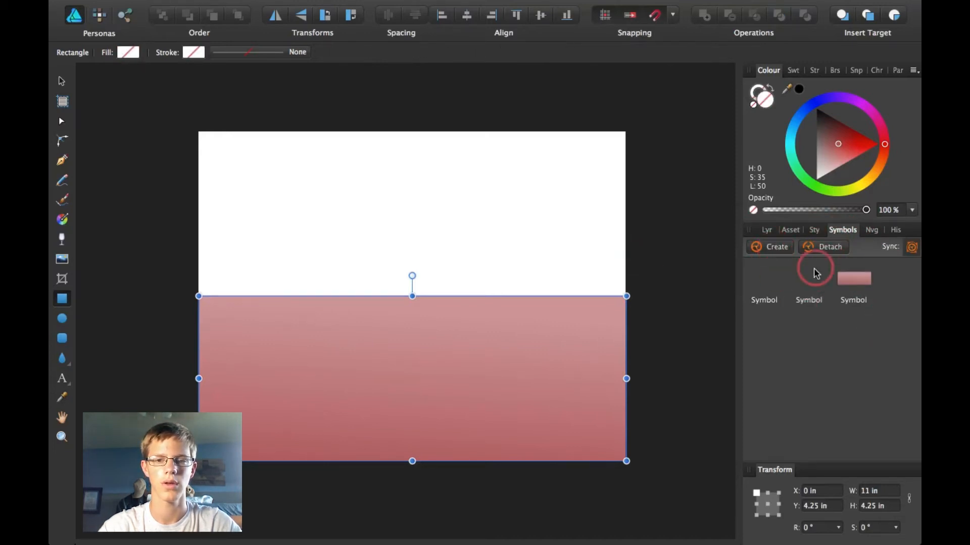
pyautogui.click(842, 273)
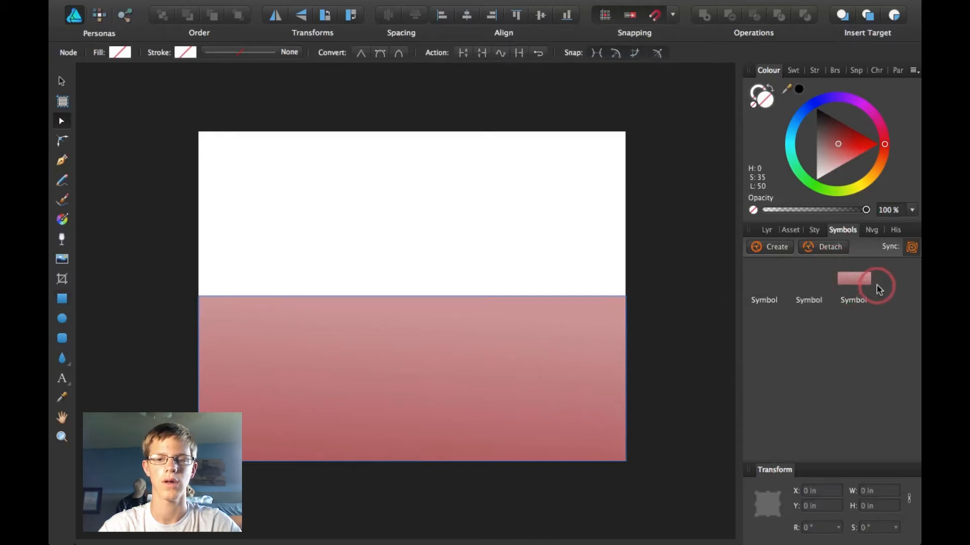
# Select the new symbol on the page and examine its nested contents in the layer list.
pyautogui.click(767, 230)
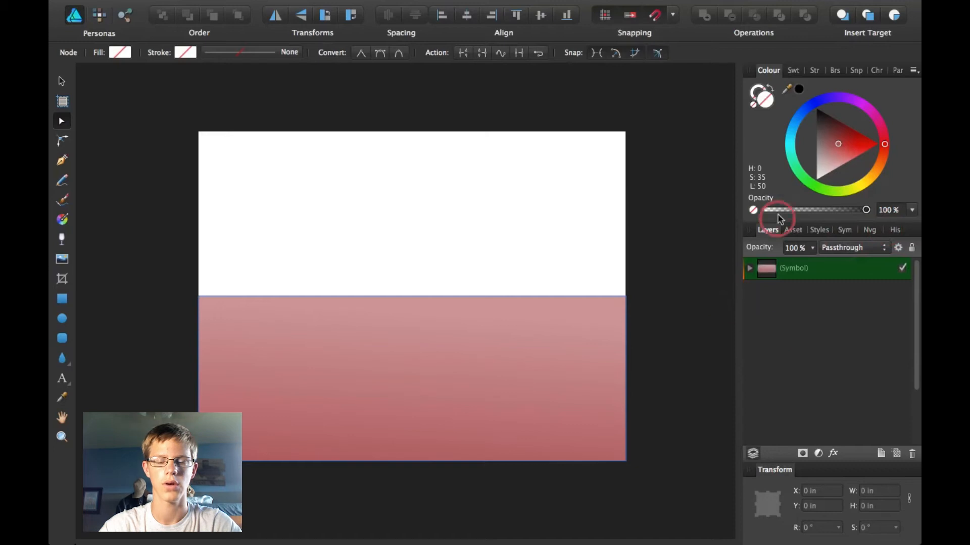
pyautogui.click(61, 81)
pyautogui.click(496, 392)
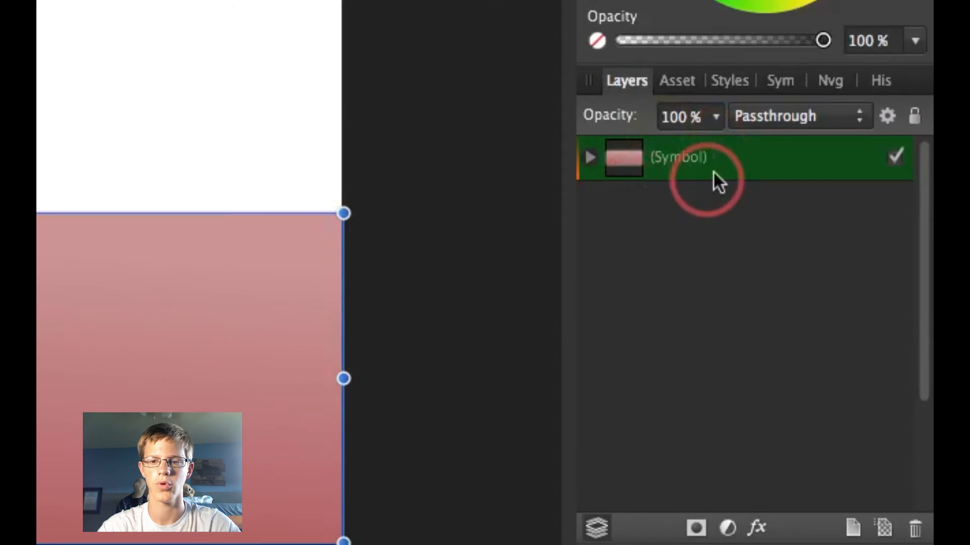
pyautogui.click(590, 157)
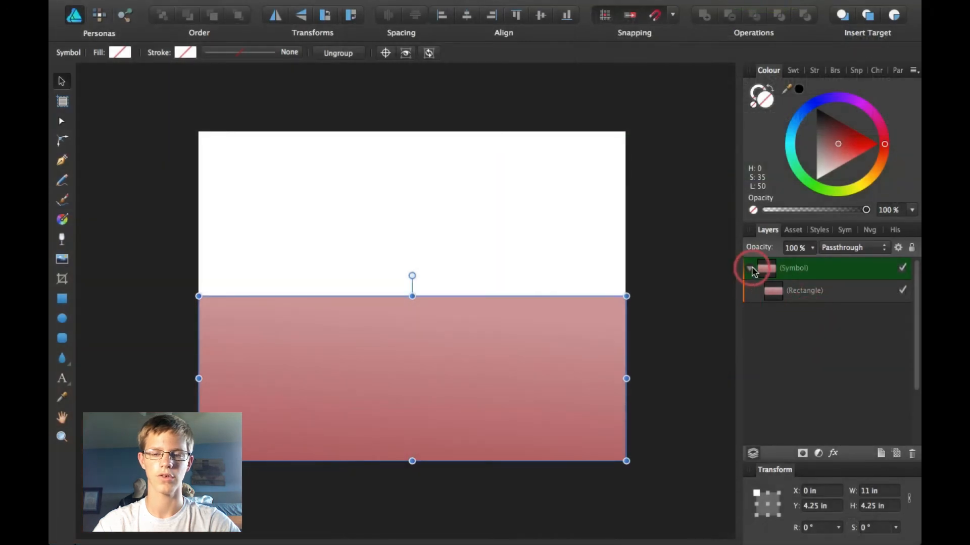
pyautogui.click(750, 272)
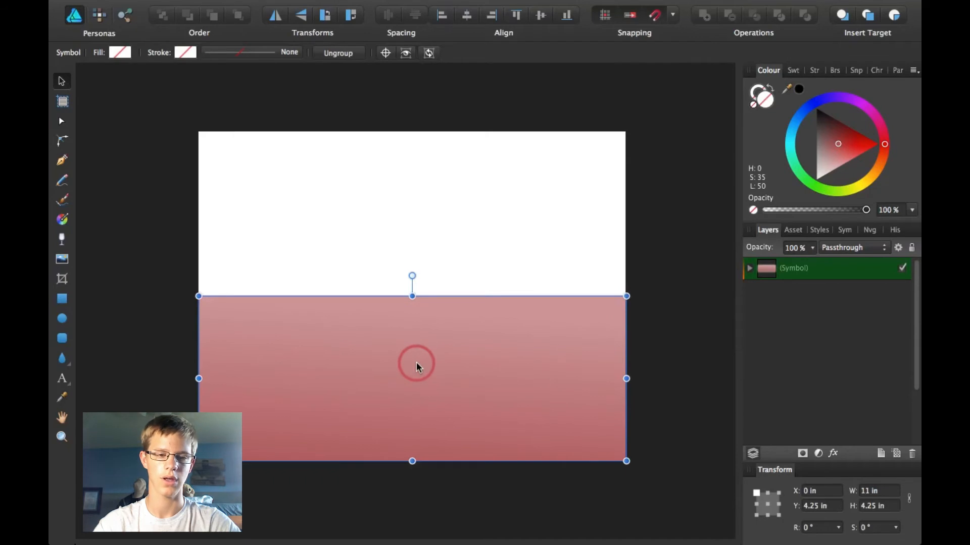
# Duplicate the selected half-page symbol in place.
pyautogui.press('super')
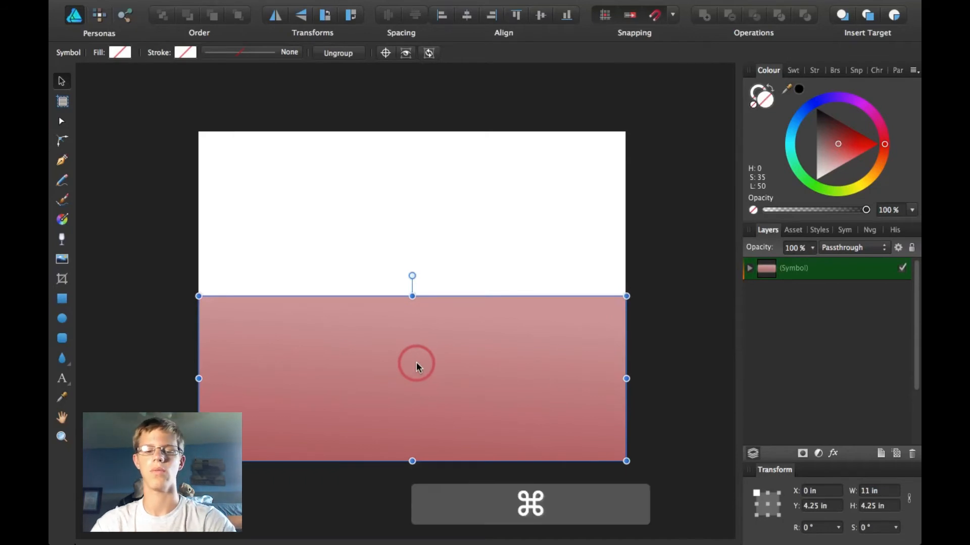
pyautogui.press('super+j')
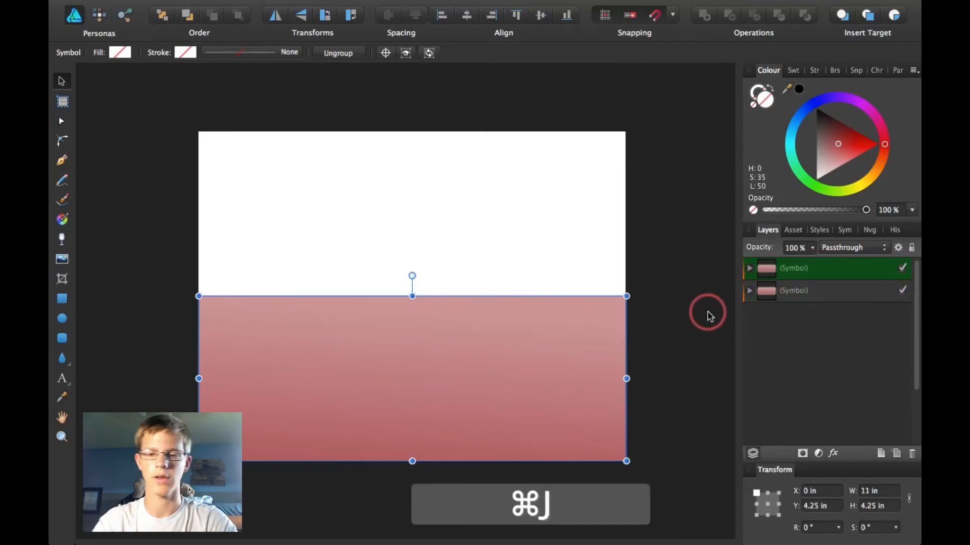
# Flip the duplicated symbol vertically and move it up to cover the page's upper half.
pyautogui.click(302, 16)
pyautogui.moveTo(358, 373); pyautogui.dragTo(365, 205)
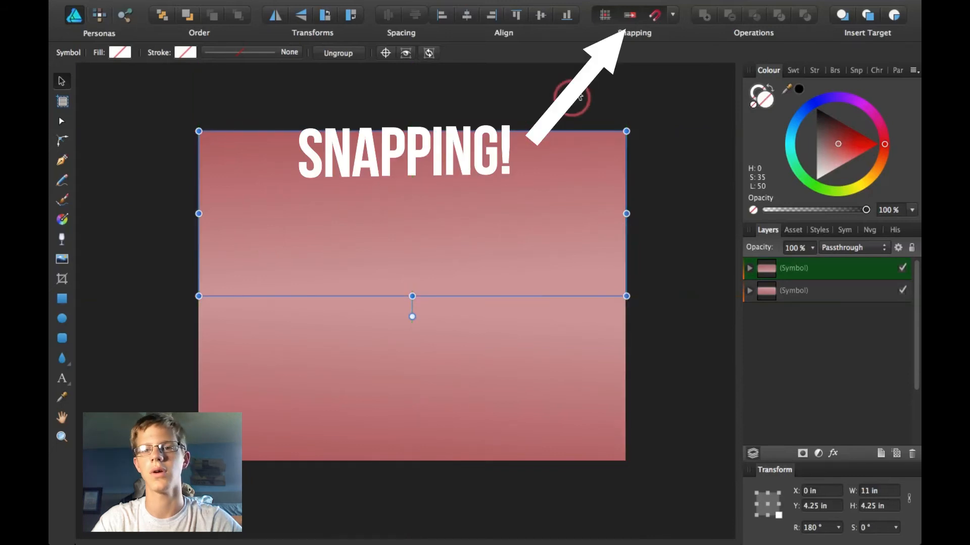
pyautogui.scroll(-1, 651, 226)
pyautogui.scroll(-1, 650, 226)
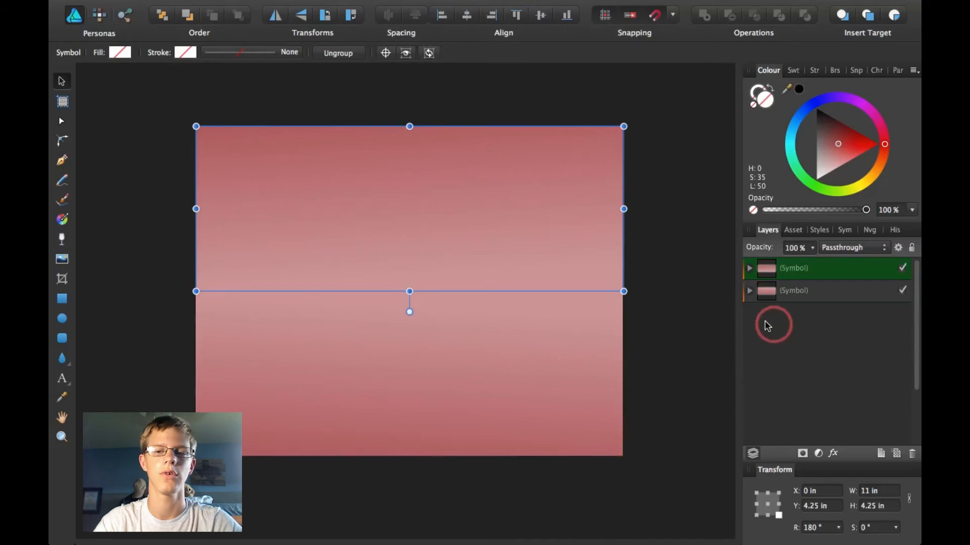
# Examine the nested rectangles of both symbols in the layer list and select the one in the upper symbol.
pyautogui.click(750, 270)
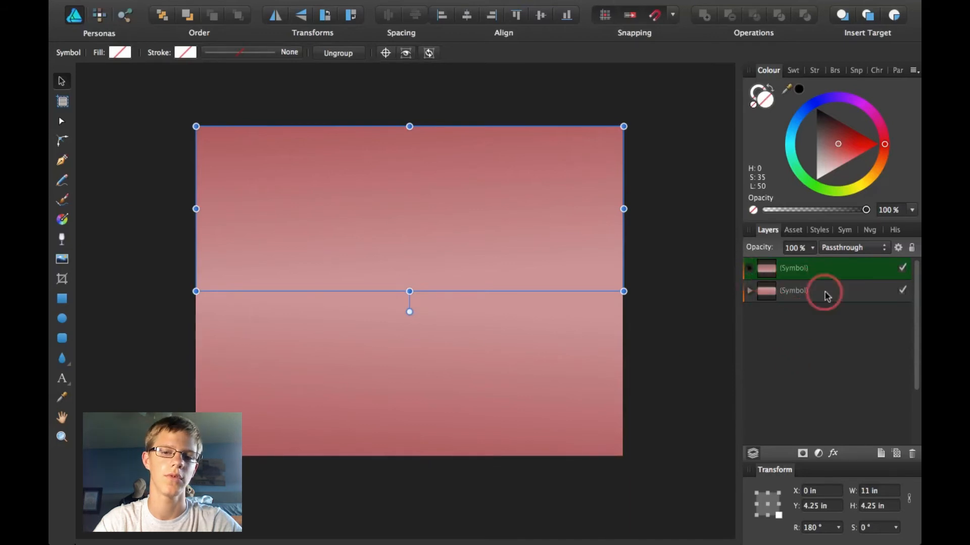
pyautogui.click(750, 314)
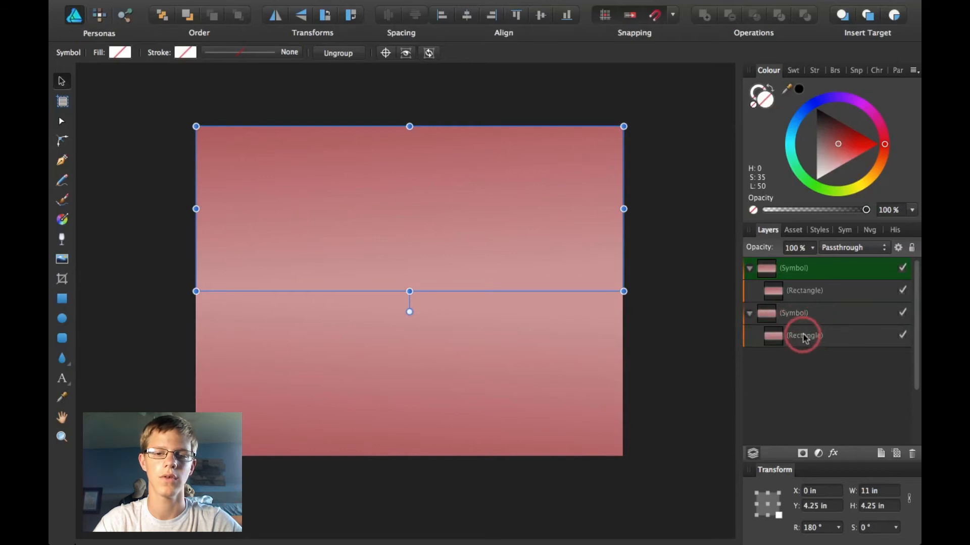
pyautogui.click(750, 314)
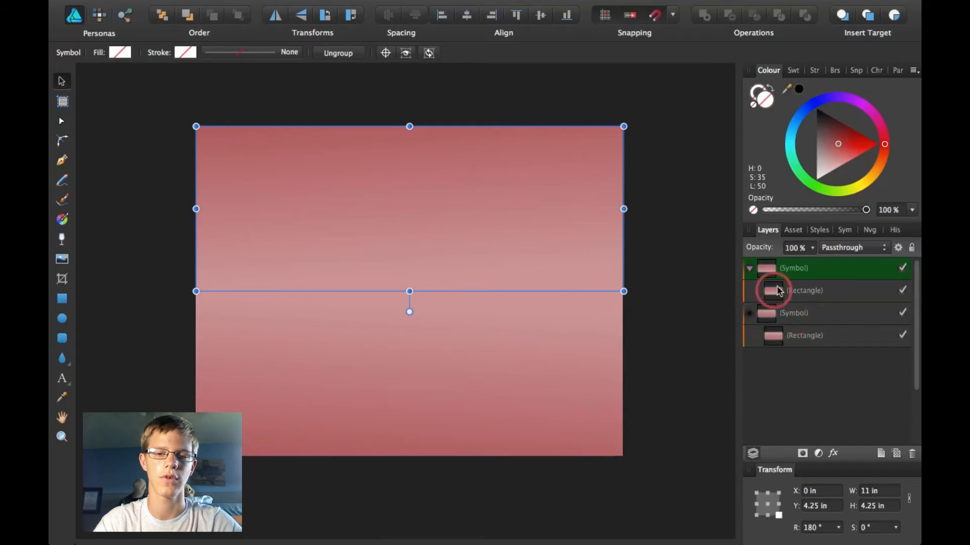
pyautogui.doubleClick(801, 269)
pyautogui.click(818, 294)
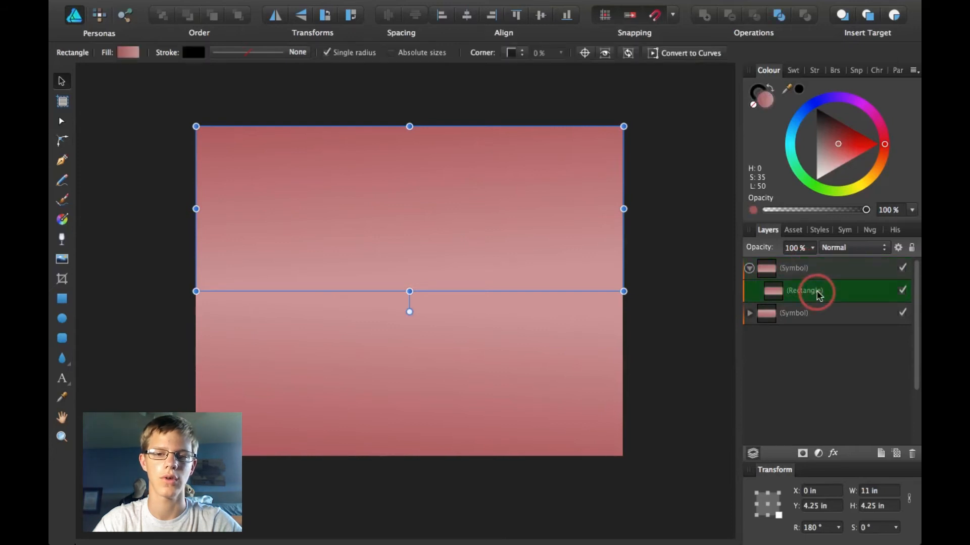
# Try flipping the nested rectangle vertically back and forth, and select its parent symbol.
pyautogui.click(301, 18)
pyautogui.click(301, 17)
pyautogui.click(301, 18)
pyautogui.click(302, 17)
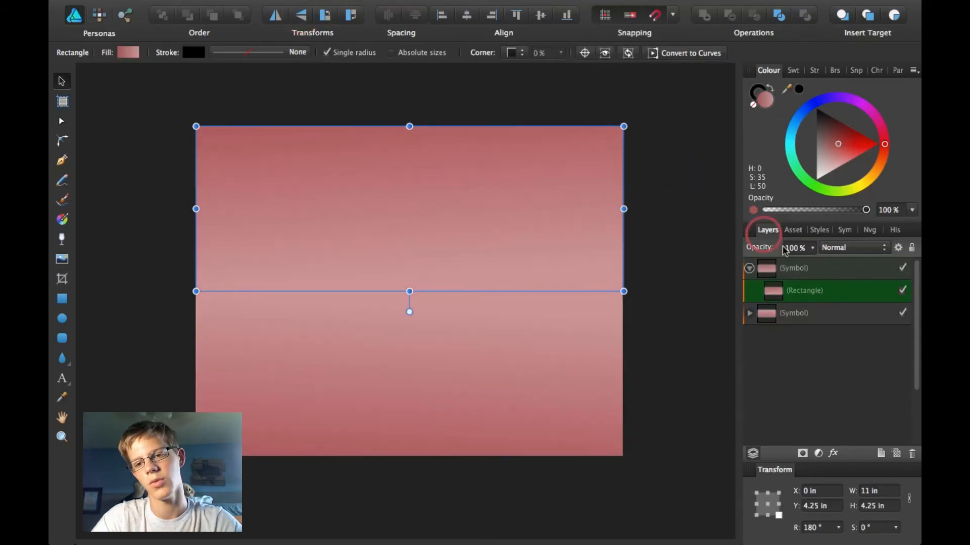
pyautogui.click(820, 268)
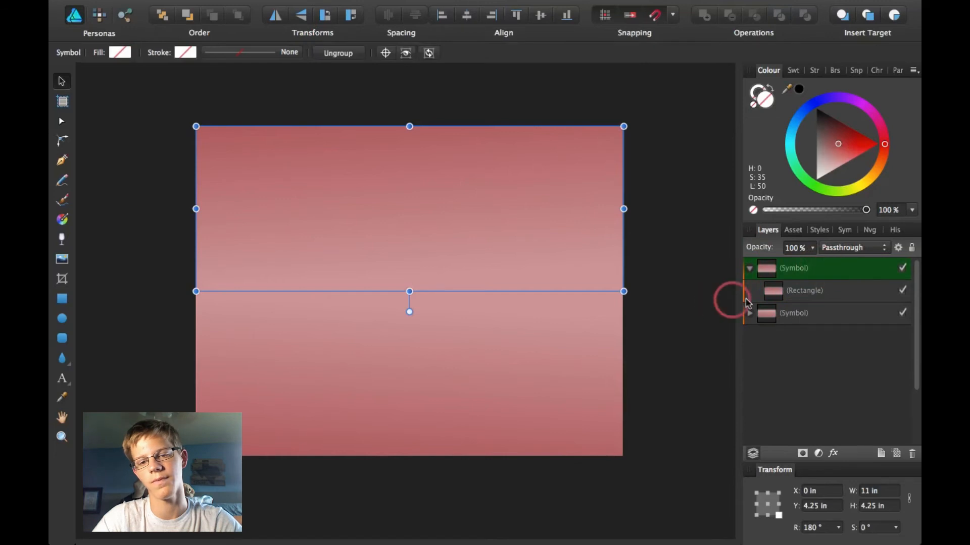
# Draw a rectangle about 6.08 by 2.31 in inside the upper symbol's nested rectangle and fill it with teal, hue 169.
pyautogui.click(808, 290)
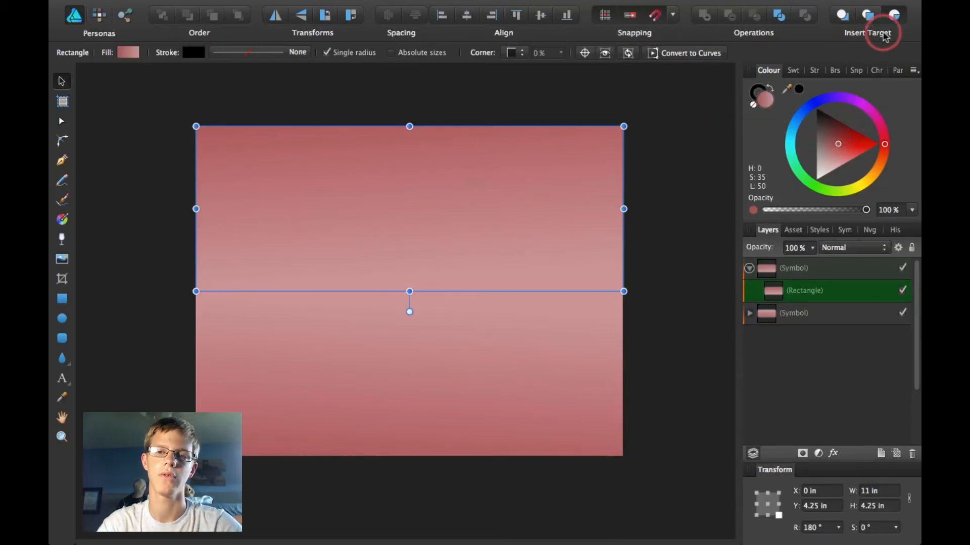
pyautogui.click(896, 16)
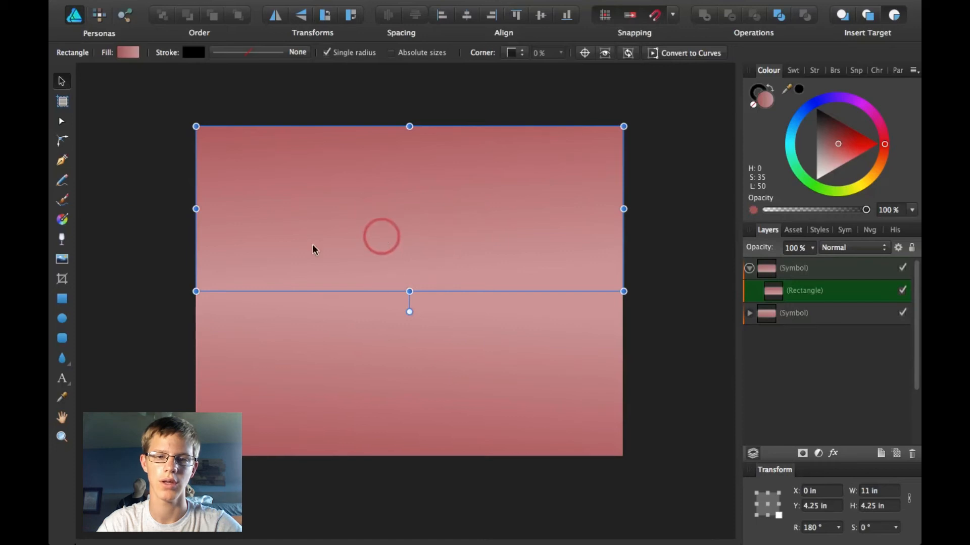
pyautogui.click(62, 305)
pyautogui.moveTo(411, 293); pyautogui.dragTo(537, 268)
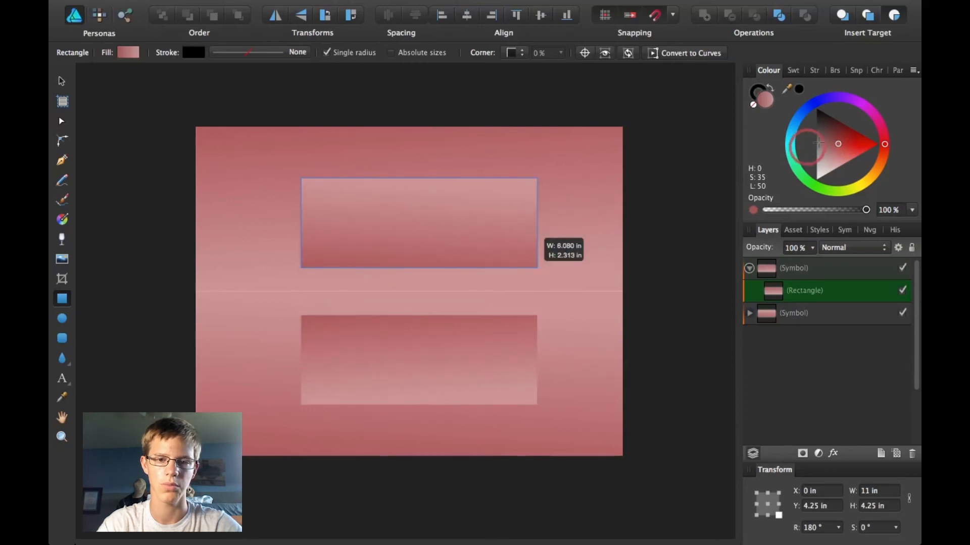
pyautogui.click(791, 155)
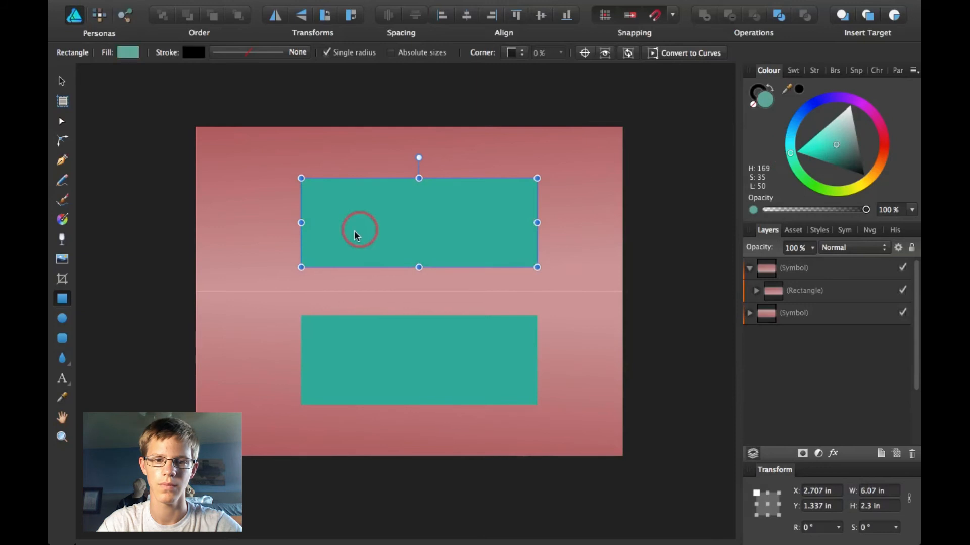
# Reduce the teal rectangle's height to about 1.97 in and, as curves, pull its right edge inward into a V-shaped notch.
pyautogui.moveTo(422, 260)
pyautogui.mouseDown()
pyautogui.moveTo(422, 243)
pyautogui.moveTo(422, 255)
pyautogui.mouseUp()
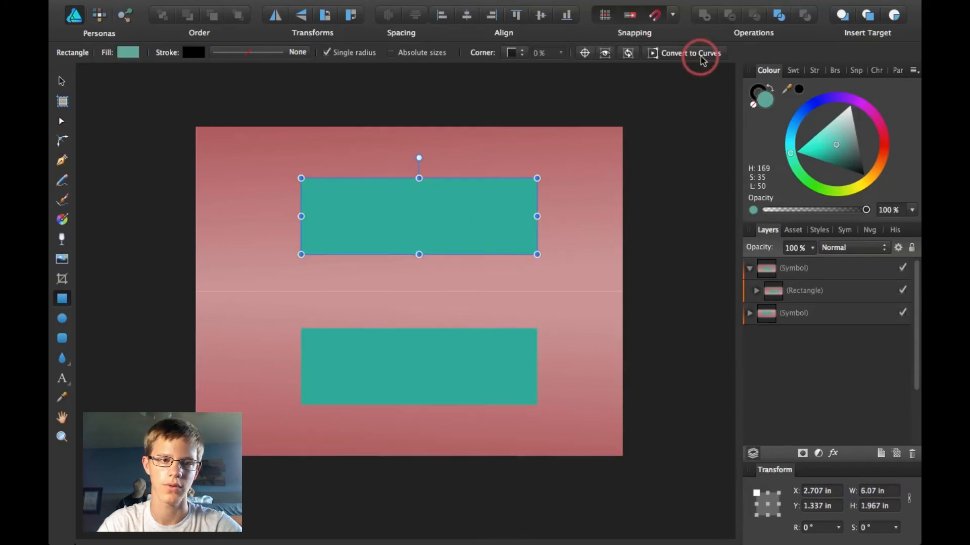
pyautogui.press('a')
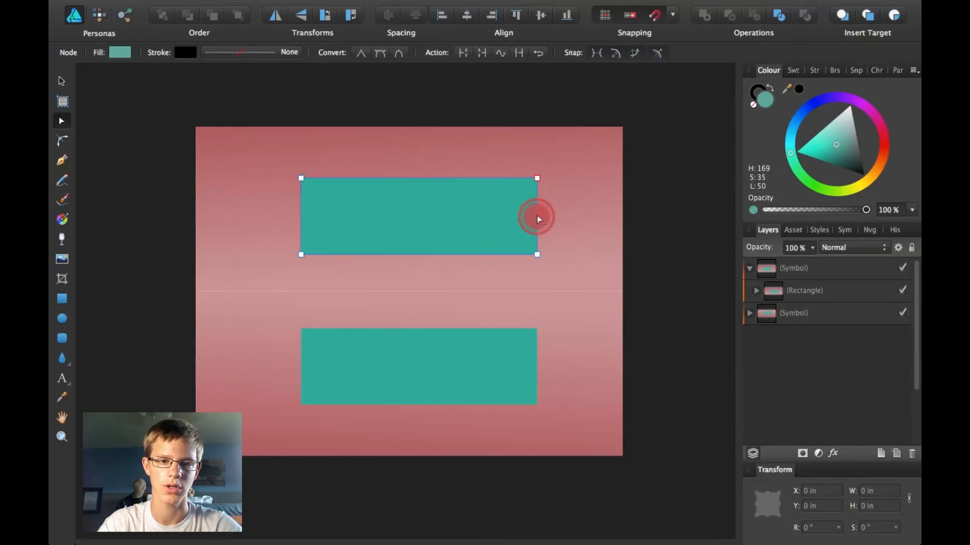
pyautogui.moveTo(537, 215); pyautogui.dragTo(424, 209)
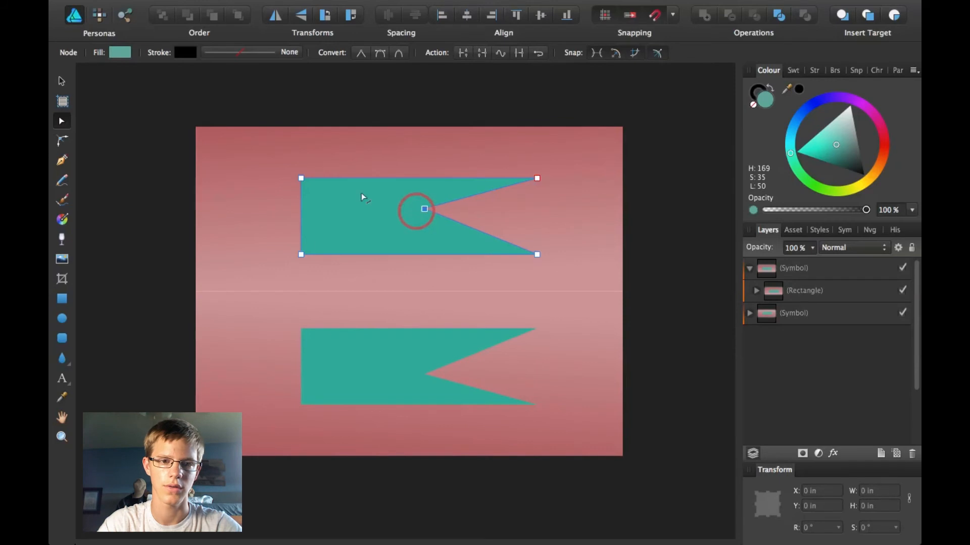
# Move the notched teal shape around the page's horizontal midline to test the mirroring, and delete it.
pyautogui.click(60, 78)
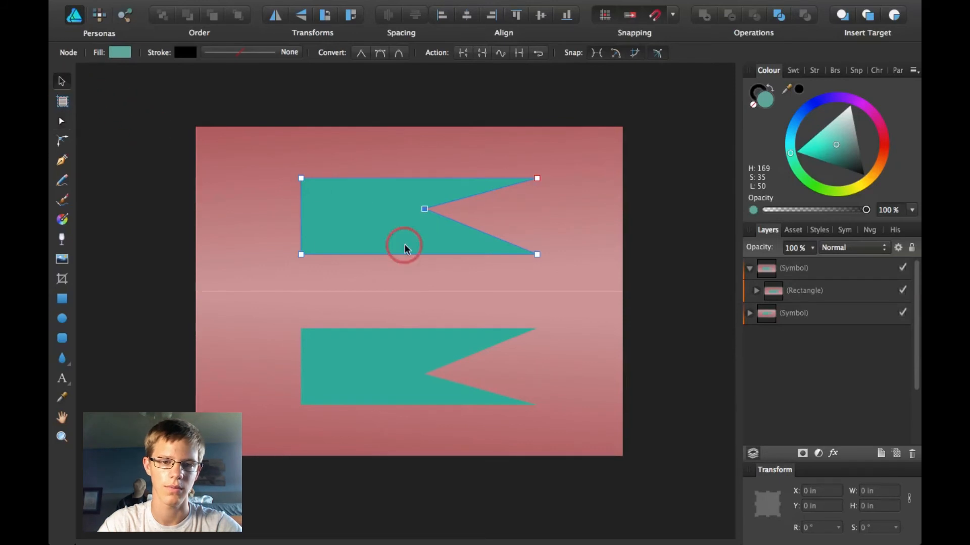
pyautogui.click(405, 244)
pyautogui.moveTo(413, 219); pyautogui.dragTo(397, 236)
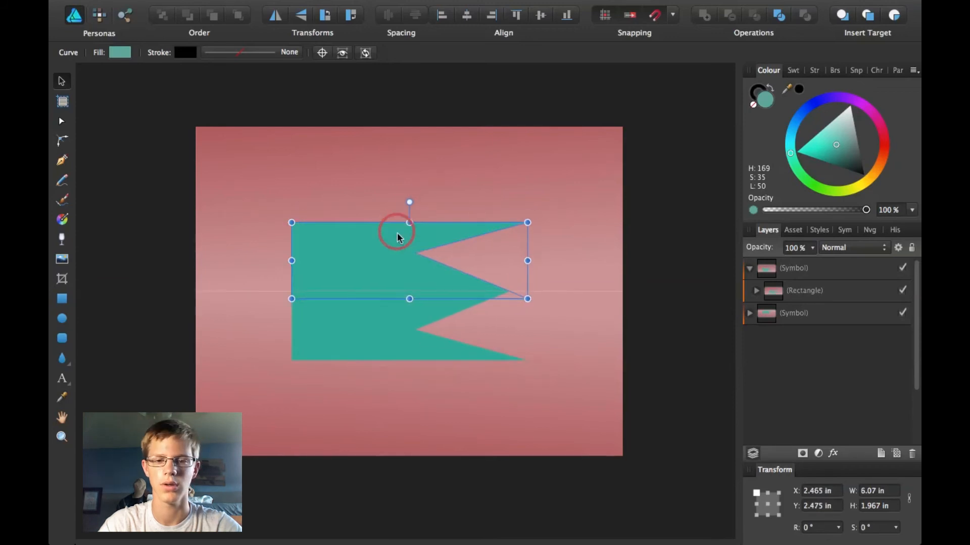
pyautogui.moveTo(397, 272); pyautogui.dragTo(420, 265)
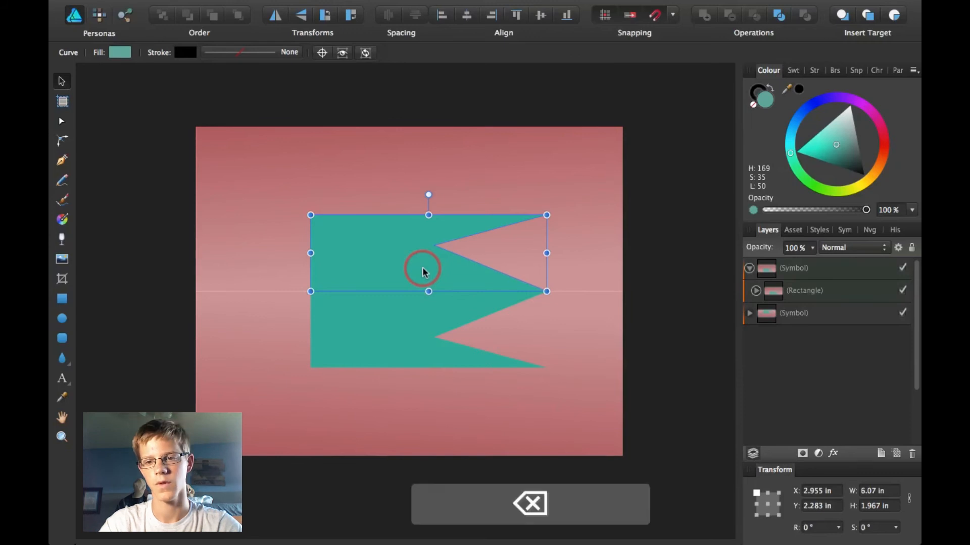
pyautogui.press('BackSpace')
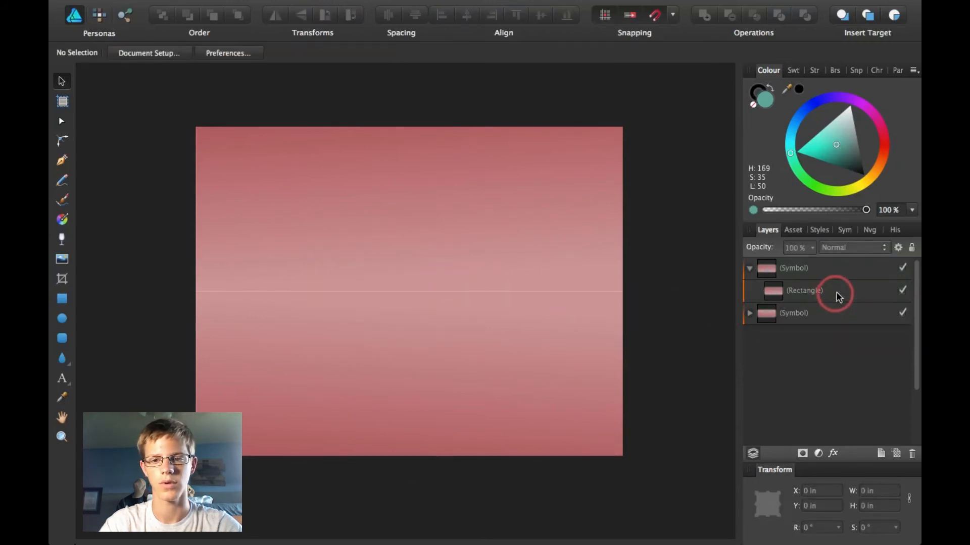
# Reduce the upper symbol's nested gradient rectangle to about 2.62 in high and move it clear of the page's top edge and midline.
pyautogui.click(838, 297)
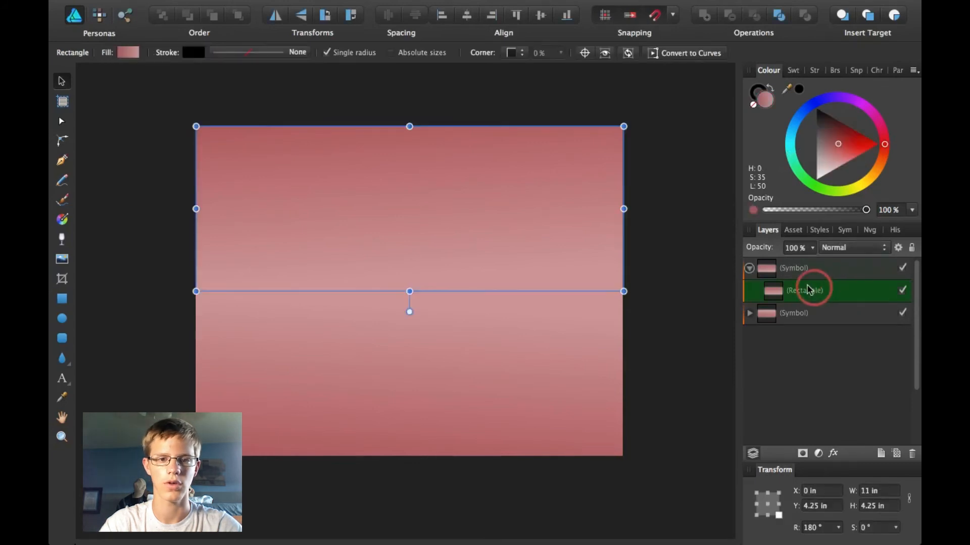
pyautogui.moveTo(410, 127); pyautogui.dragTo(412, 189)
pyautogui.moveTo(423, 261); pyautogui.dragTo(493, 219)
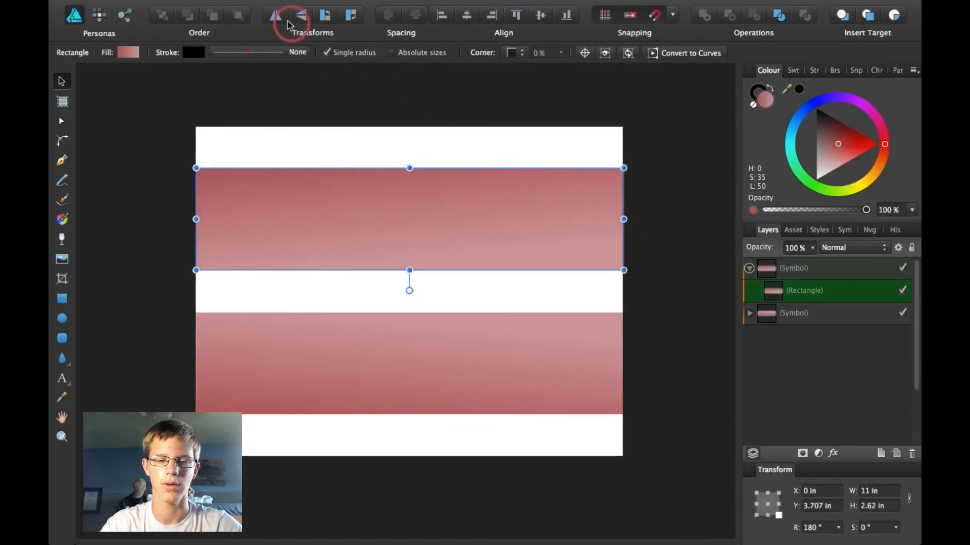
# Flip the nested rectangle back to its previous orientation, and flip the whole upper symbol vertically.
pyautogui.click(438, 219)
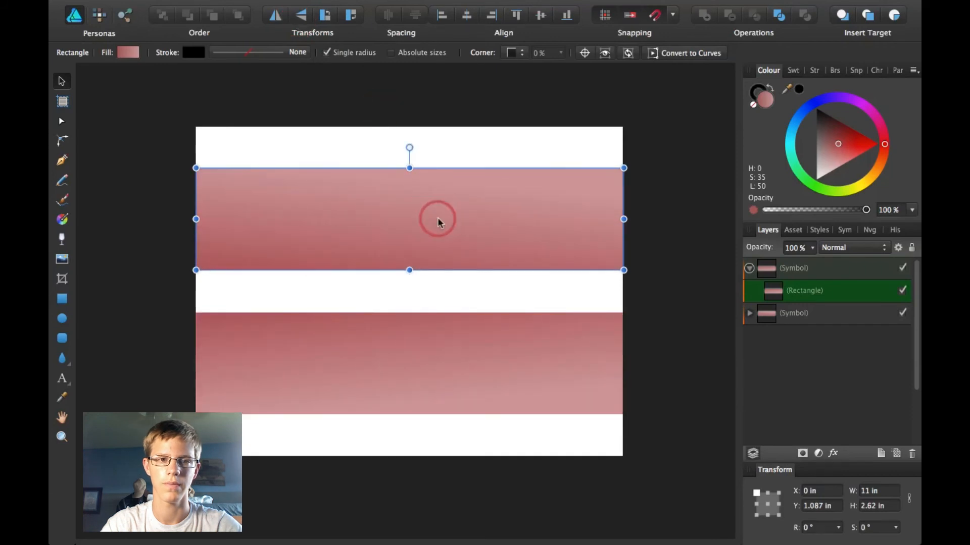
pyautogui.click(305, 19)
pyautogui.click(785, 269)
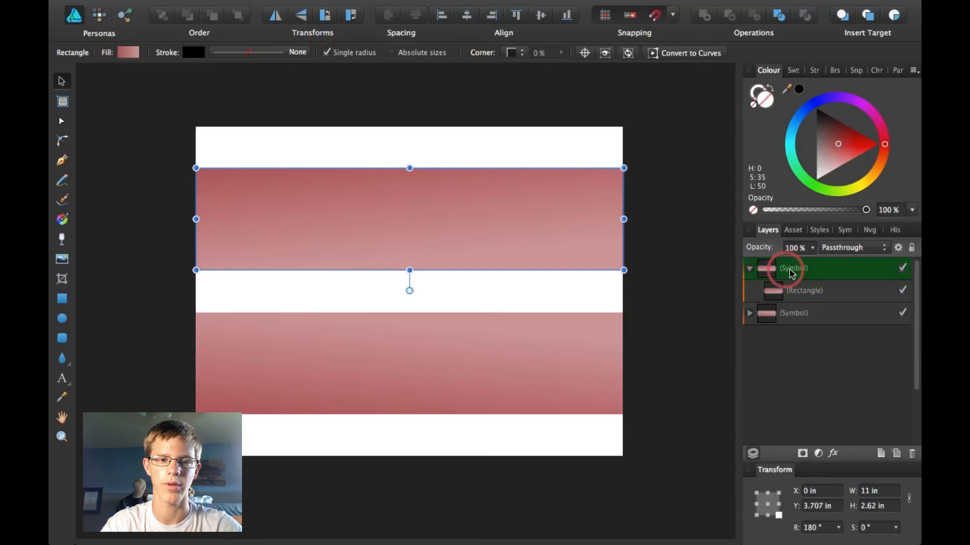
pyautogui.click(301, 16)
# Shift the nested rectangle so the lower copy meets the page's bottom edge, and stack the upper symbol directly above that copy.
pyautogui.click(816, 291)
pyautogui.click(484, 203)
pyautogui.moveTo(485, 232)
pyautogui.mouseDown()
pyautogui.moveTo(480, 262)
pyautogui.moveTo(482, 234)
pyautogui.moveTo(484, 246)
pyautogui.mouseUp()
pyautogui.click(824, 268)
pyautogui.moveTo(388, 263); pyautogui.dragTo(581, 308)
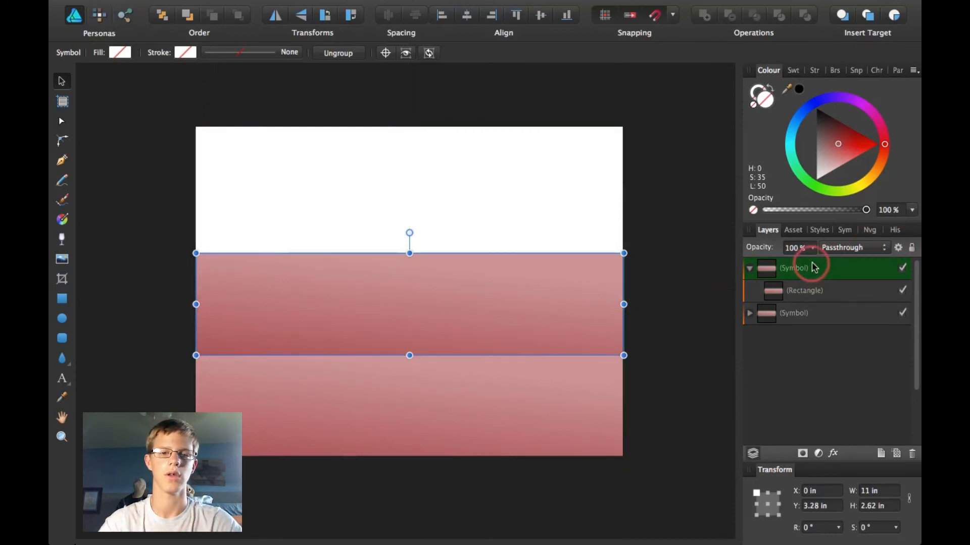
# Duplicate the upper symbol and stack the copy directly above it at Y 0.66 in.
pyautogui.press('super+j')
pyautogui.click(441, 303)
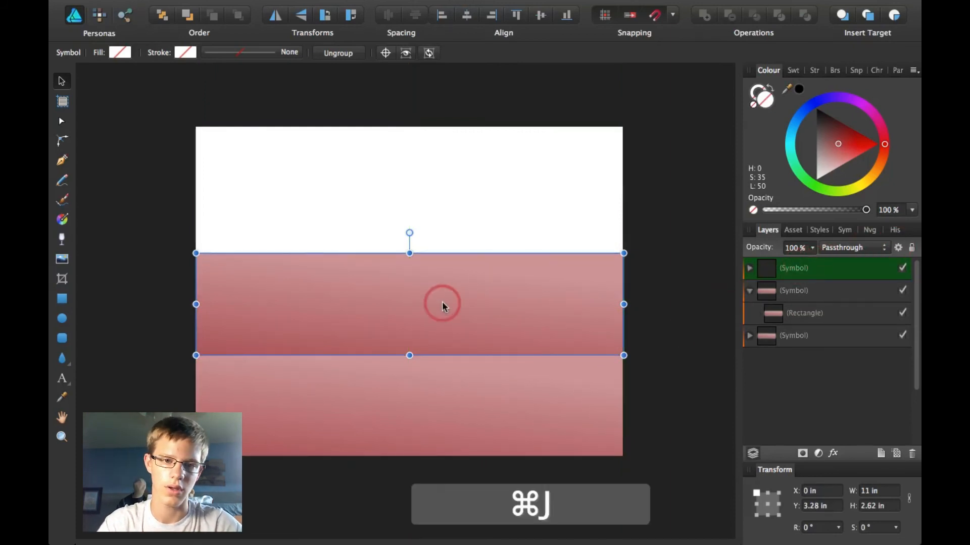
pyautogui.moveTo(435, 280); pyautogui.dragTo(431, 209)
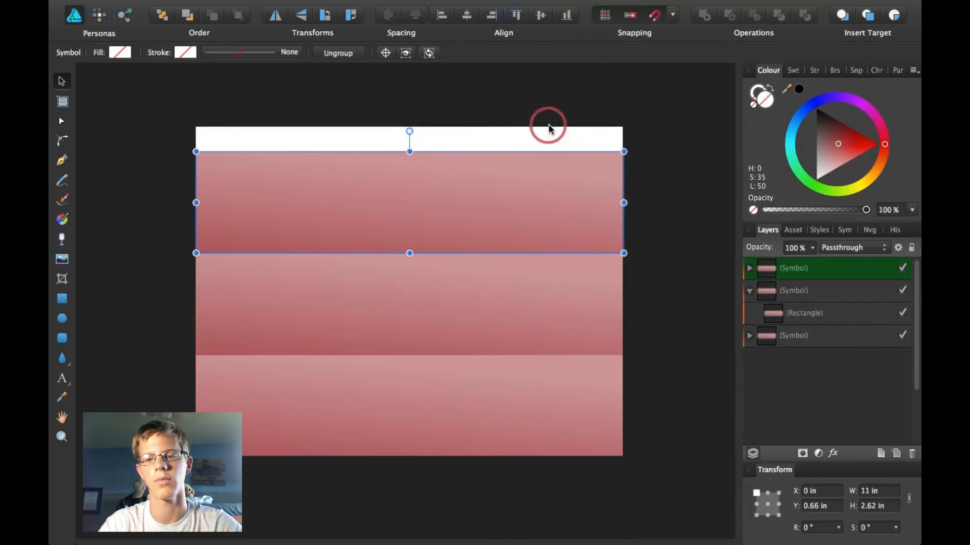
# Draw a five-sided square star about 1.57 in wide inside the top symbol's nested rectangle.
pyautogui.click(749, 291)
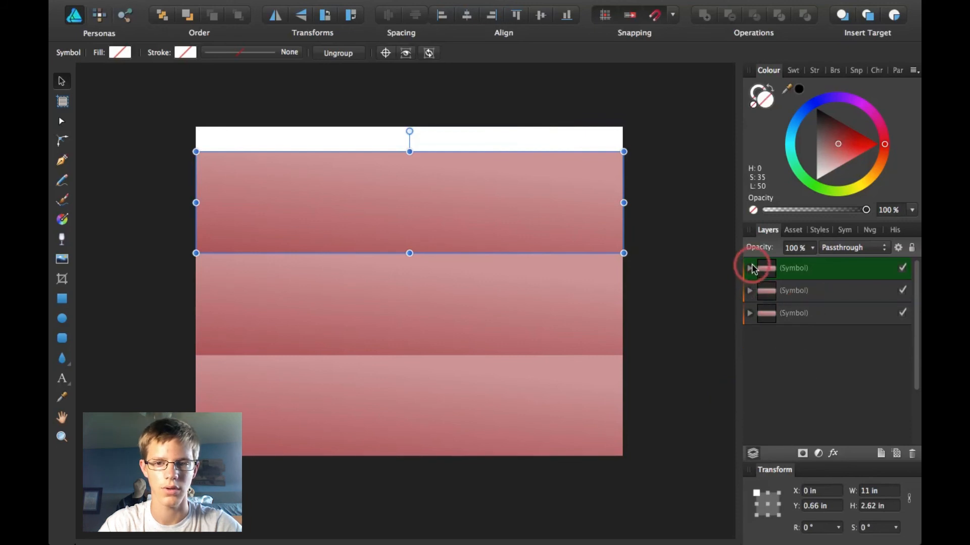
pyautogui.click(750, 268)
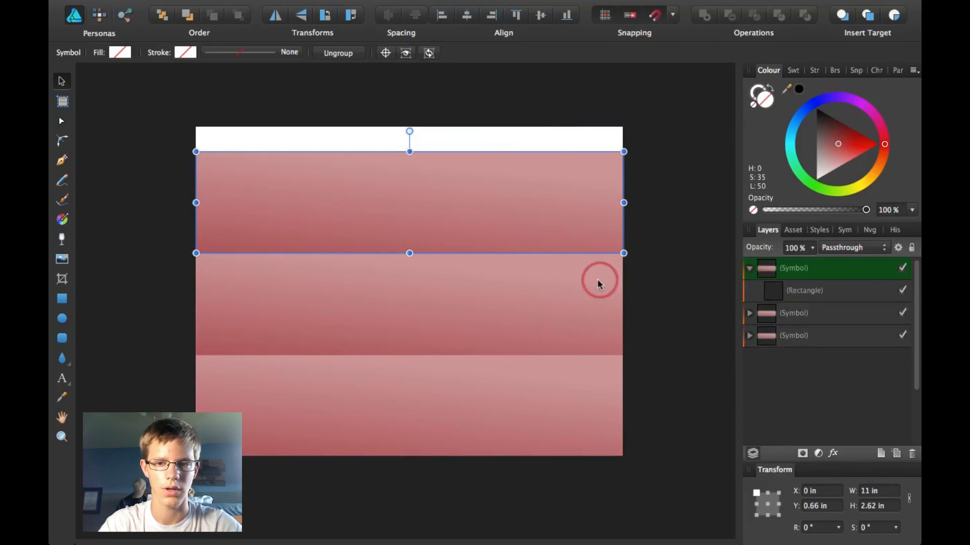
pyautogui.click(805, 291)
pyautogui.moveTo(78, 354); pyautogui.dragTo(113, 355)
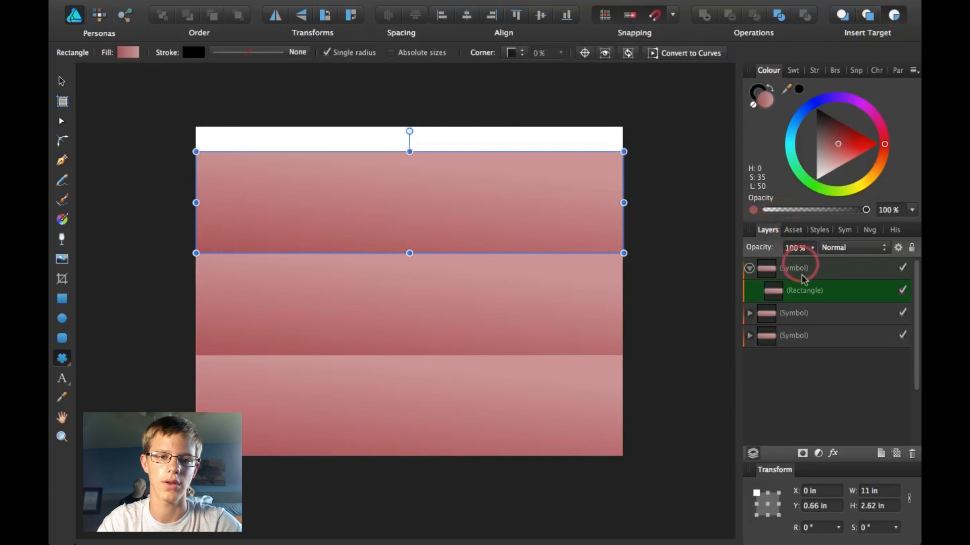
pyautogui.moveTo(411, 207); pyautogui.dragTo(452, 238)
pyautogui.press('shift')
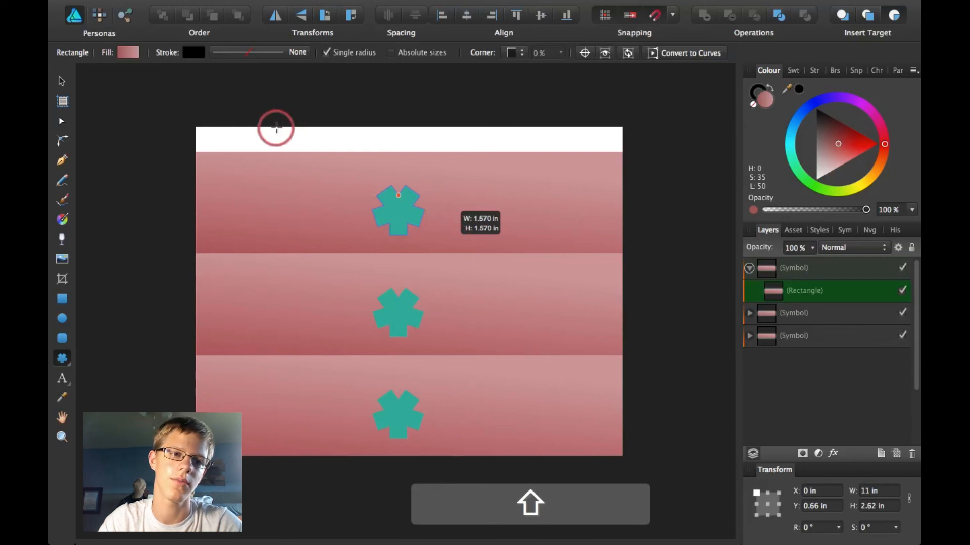
# Centre the star in the top band and fill it with dark red, H 1, S 53, L 38.
pyautogui.click(61, 80)
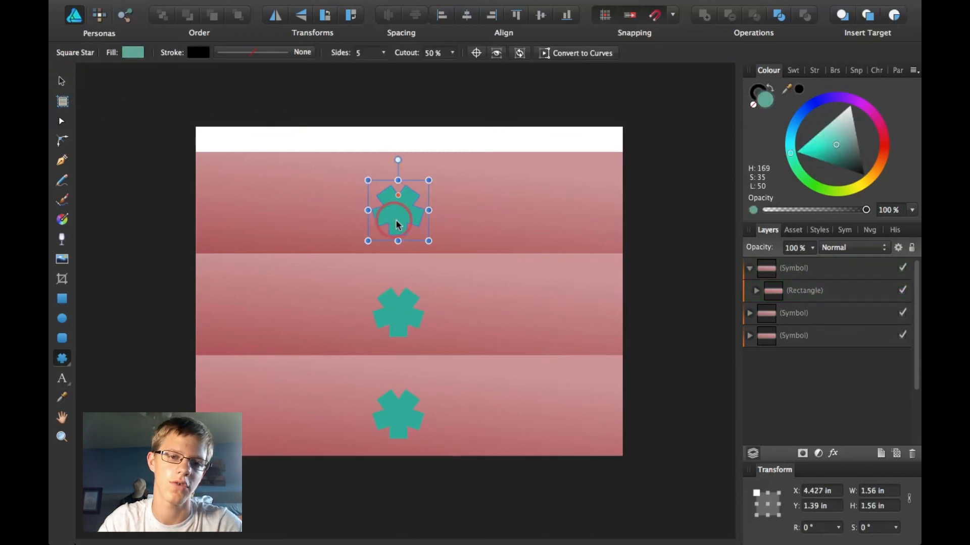
pyautogui.click(411, 214)
pyautogui.moveTo(411, 211); pyautogui.dragTo(423, 199)
pyautogui.moveTo(860, 111)
pyautogui.mouseDown()
pyautogui.moveTo(884, 147)
pyautogui.moveTo(838, 147)
pyautogui.moveTo(850, 146)
pyautogui.mouseUp()
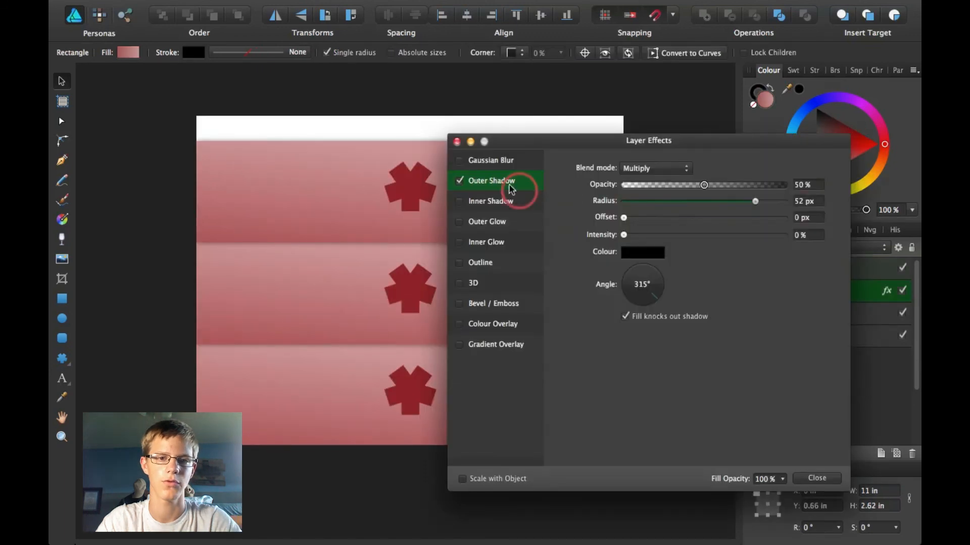
# Try an outer shadow with a large radius on the nested rectangle, reset the radius to 0 px, close the layer effects and deselect.
pyautogui.click(456, 142)
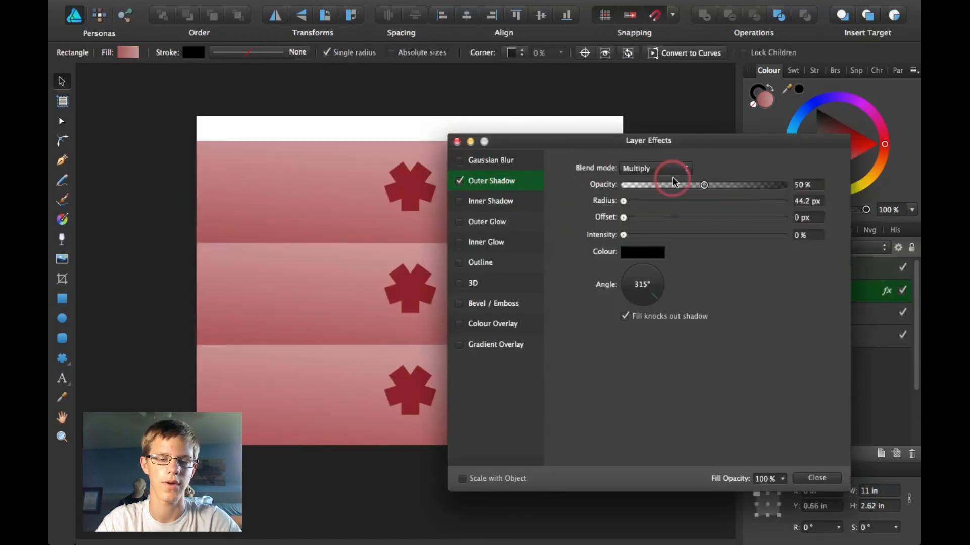
pyautogui.click(458, 142)
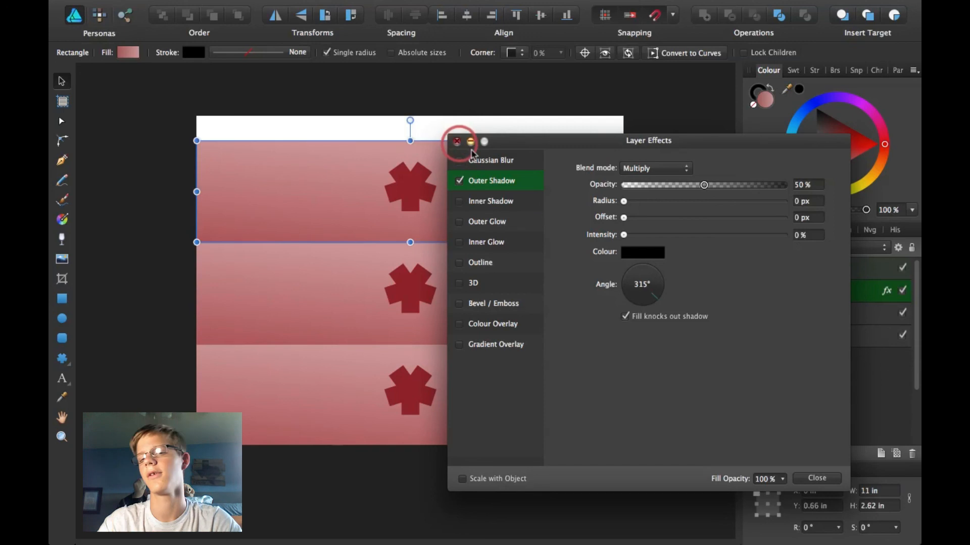
pyautogui.click(457, 143)
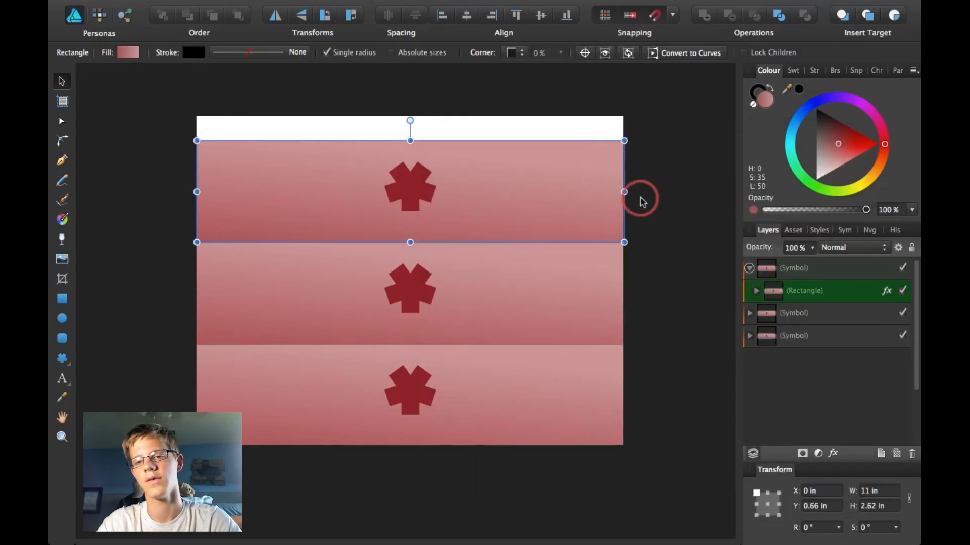
pyautogui.click(644, 232)
pyautogui.scroll(-1, 647, 291)
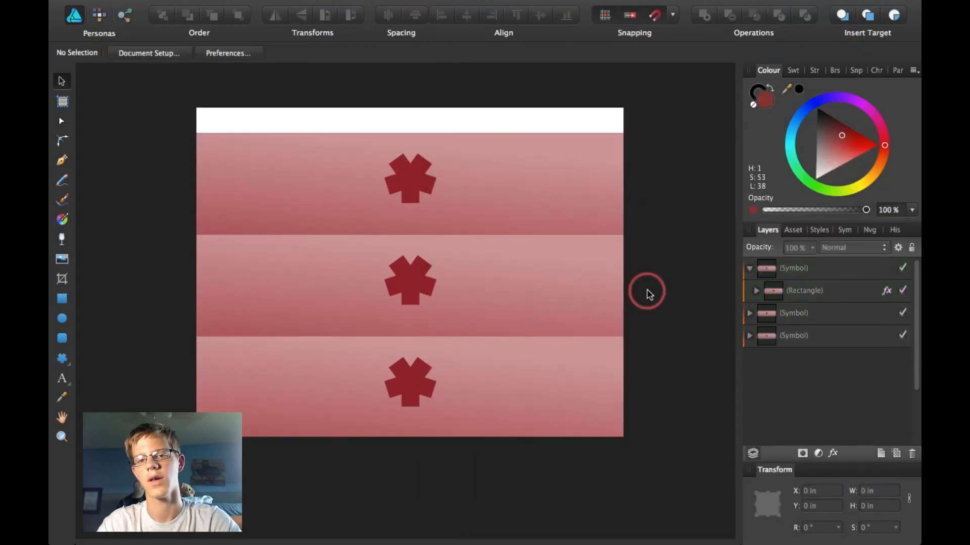
pyautogui.scroll(-1, 644, 363)
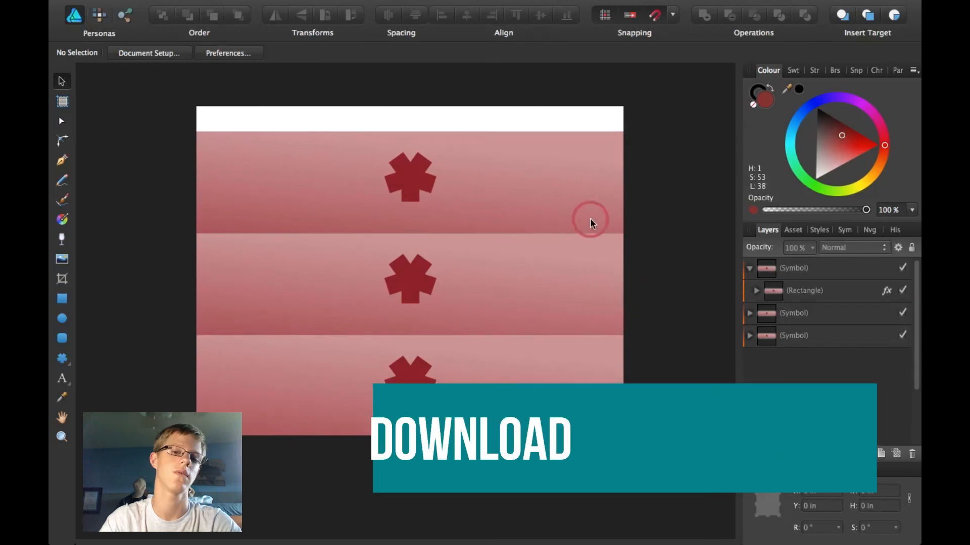